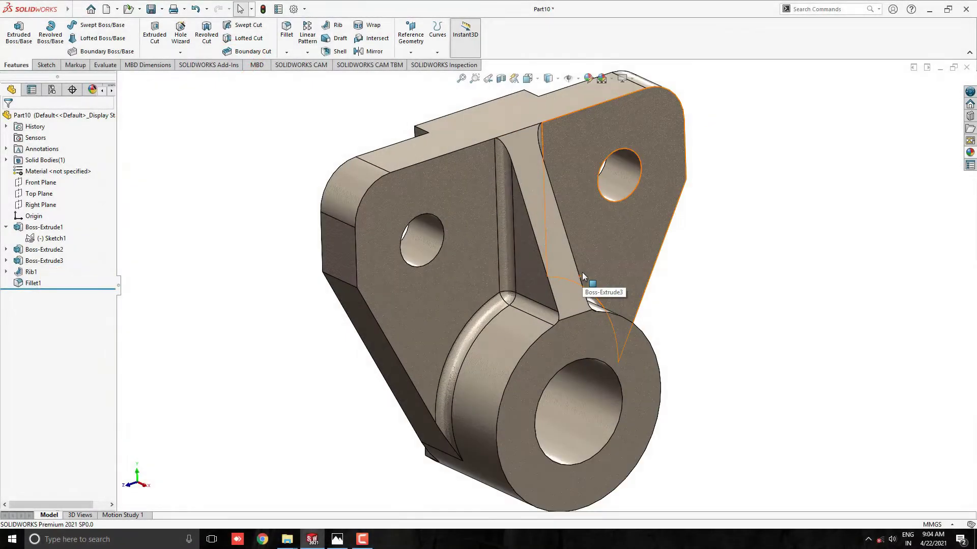
Orbit the finished bracket to inspect its plate and boss, then start a new blank part.
{"action": "middle_click_drag", "start_coordinate": [586, 275], "coordinate": [388, 260]}
{"action": "middle_click_drag", "start_coordinate": [658, 275], "coordinate": [433, 412]}
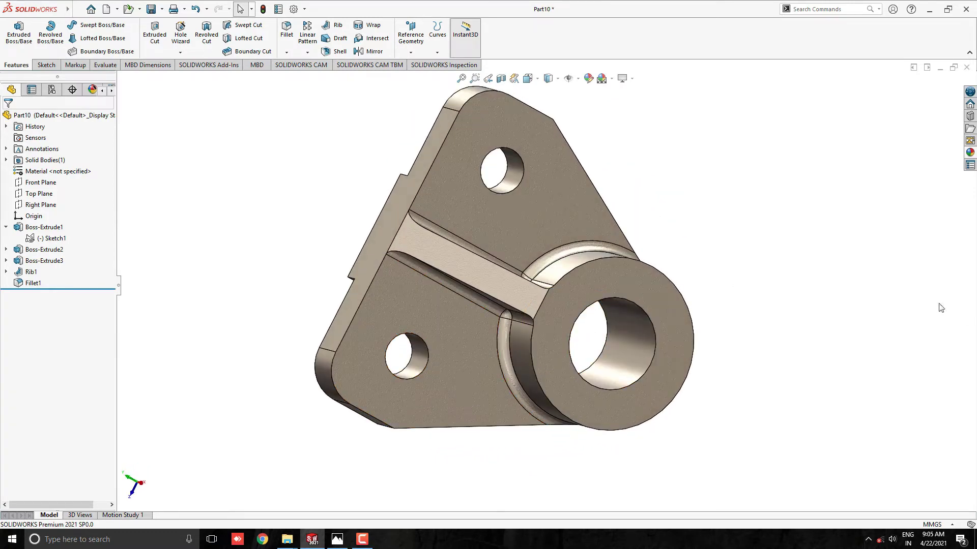
{"action": "middle_click_drag", "start_coordinate": [942, 307], "coordinate": [643, 313]}
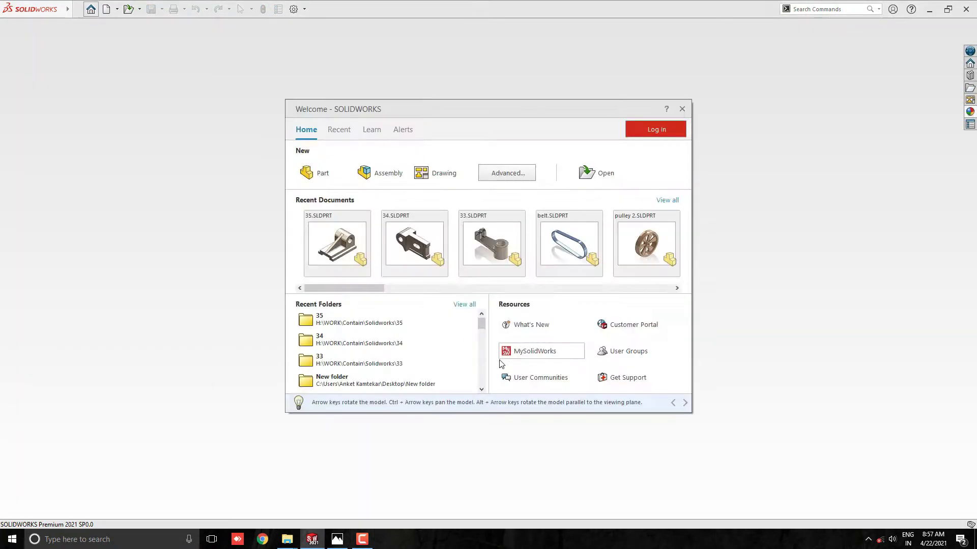
{"action": "left_click", "coordinate": [320, 173]}
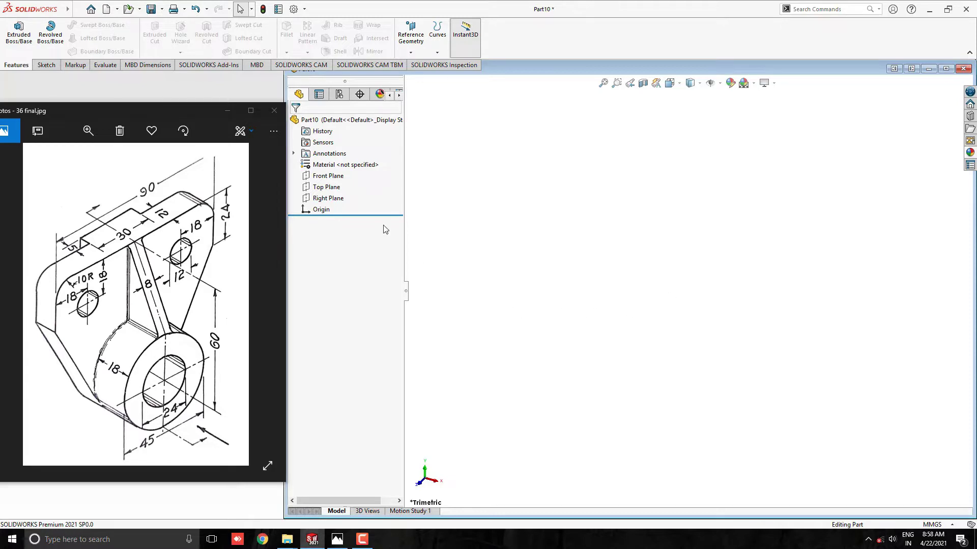
Start a new sketch on the Right Plane.
{"action": "left_click", "coordinate": [333, 200]}
{"action": "left_click", "coordinate": [340, 189]}
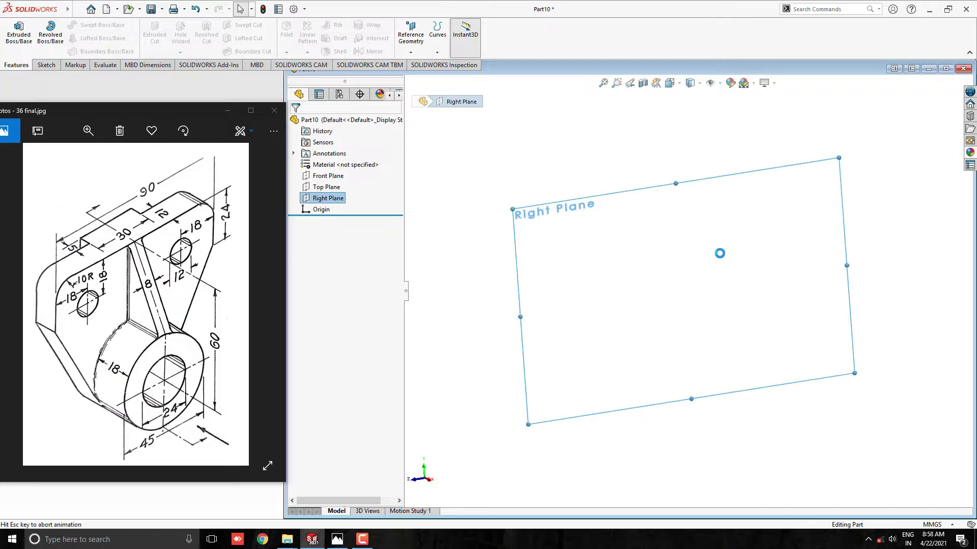
{"action": "scroll", "coordinate": [720, 267], "scroll_direction": "down", "scroll_amount": 2}
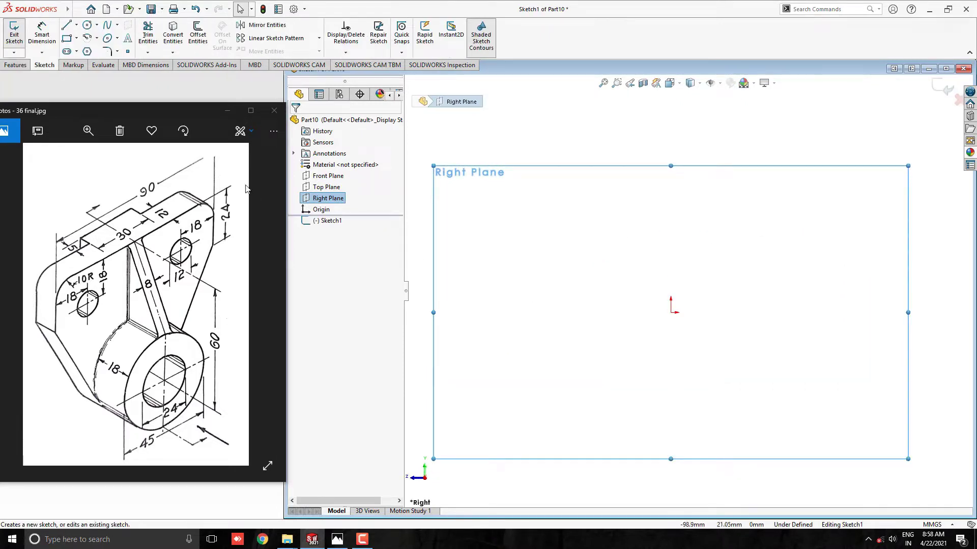
Draw concentric Ø24 and Ø45 circles centred on the origin.
{"action": "left_click", "coordinate": [87, 25]}
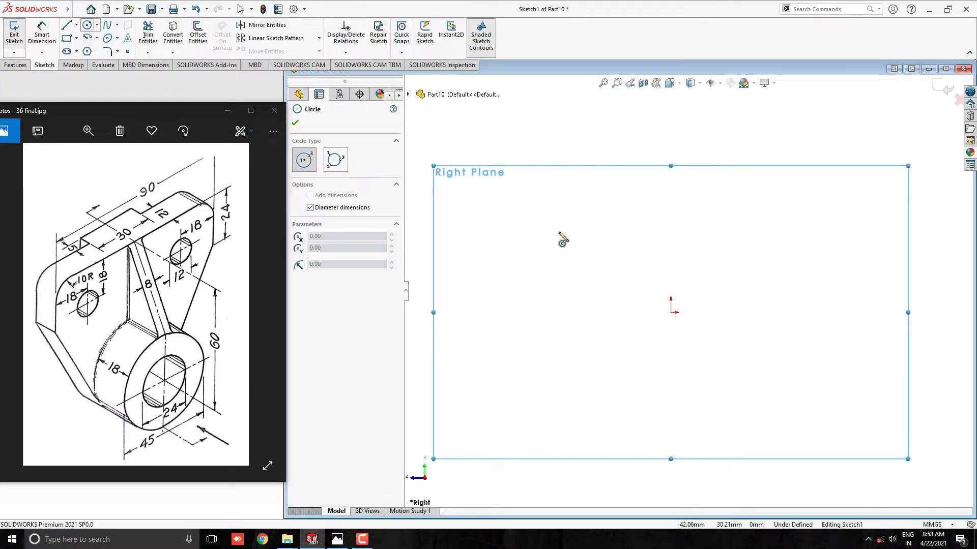
{"action": "left_click", "coordinate": [670, 312]}
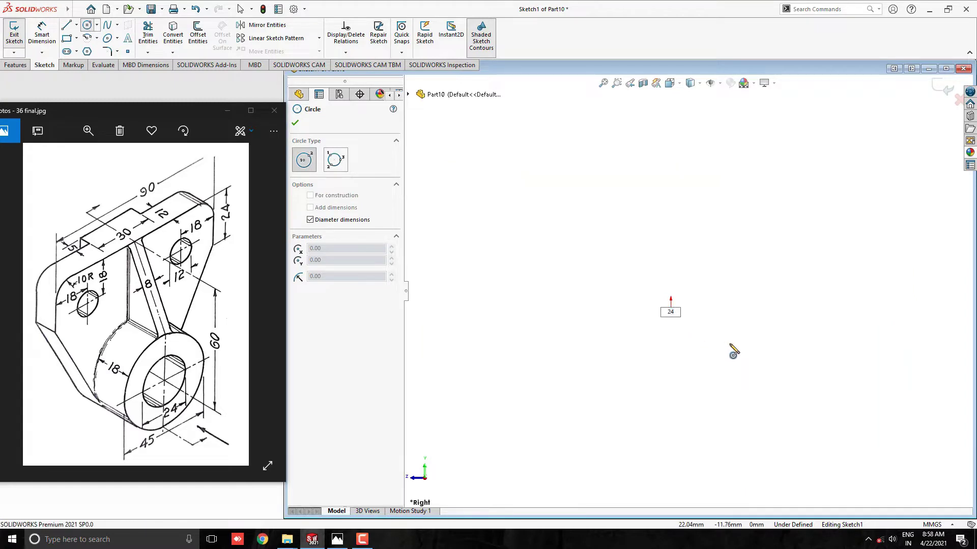
{"action": "key", "text": "Return"}
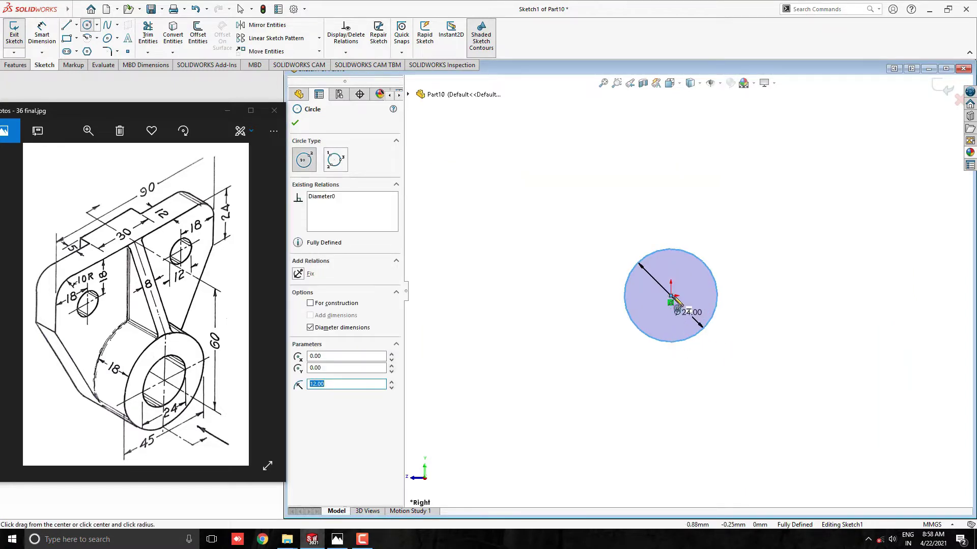
{"action": "left_click", "coordinate": [671, 303]}
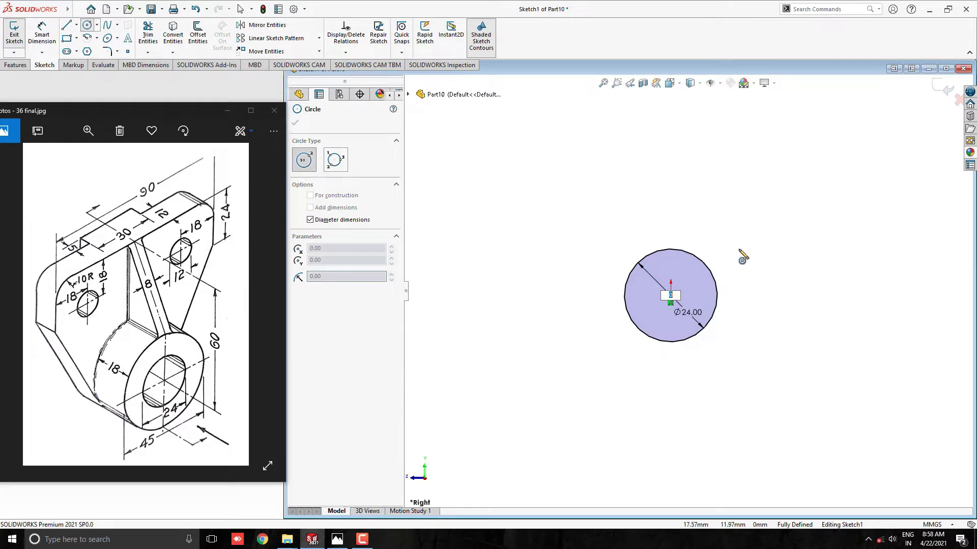
{"action": "key", "text": "Return"}
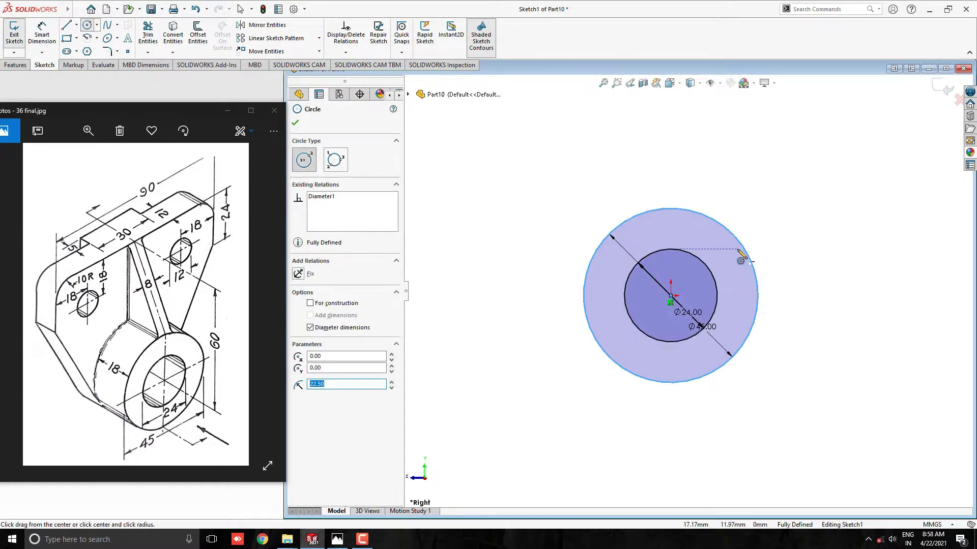
{"action": "key", "text": "Escape"}
{"action": "left_click", "coordinate": [719, 325]}
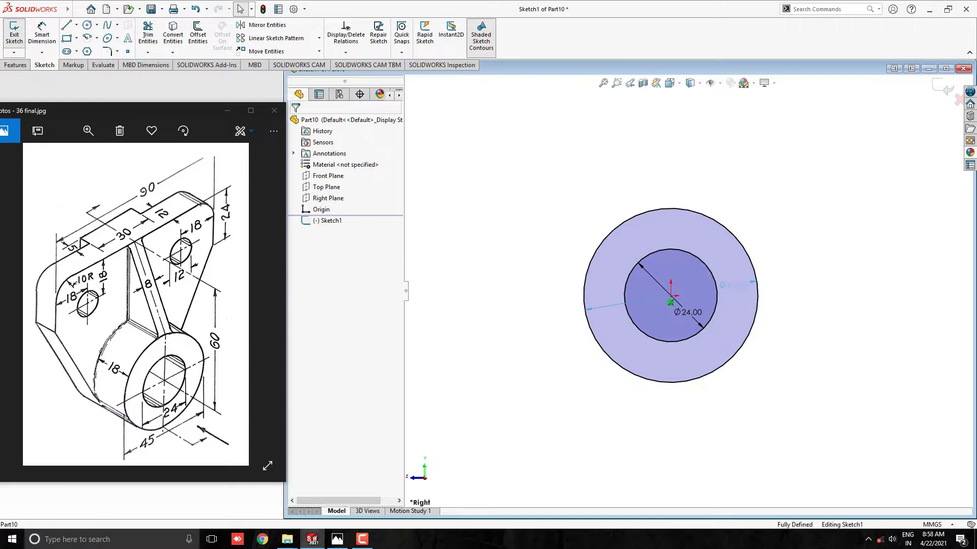
{"action": "scroll", "coordinate": [712, 239], "scroll_direction": "up", "scroll_amount": 5}
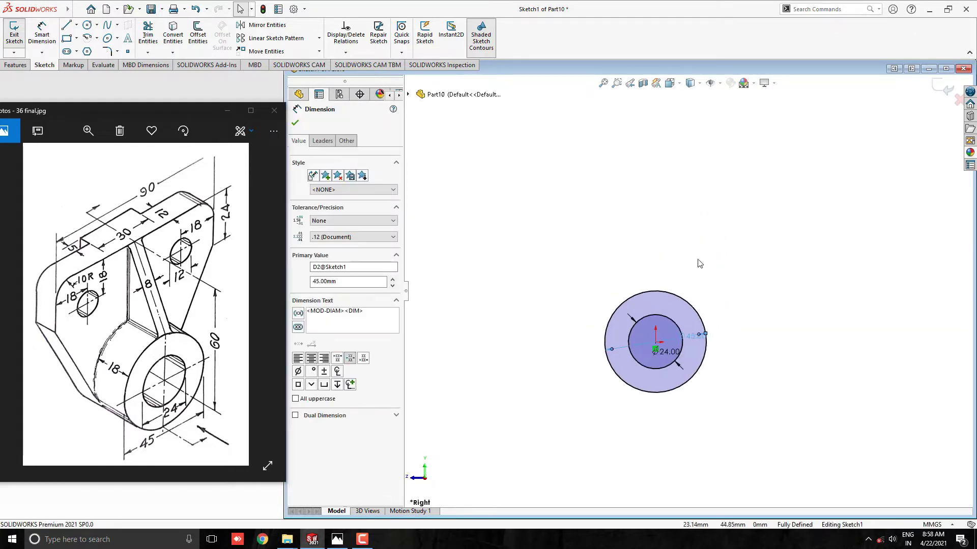
{"action": "scroll", "coordinate": [699, 263], "scroll_direction": "down", "scroll_amount": 2}
{"action": "key", "text": "Escape"}
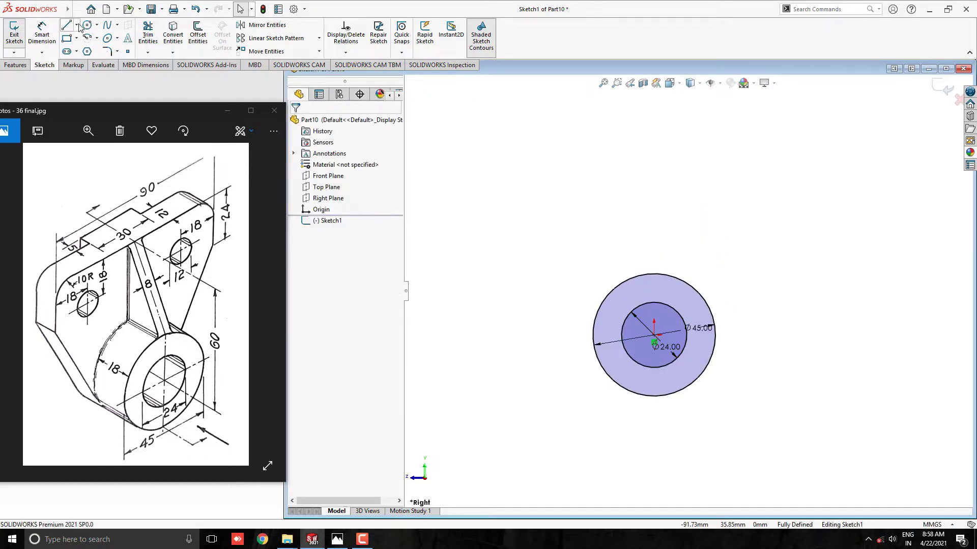
Draw a vertical centerline through the origin, extending well above and below the circles.
{"action": "left_click", "coordinate": [77, 25]}
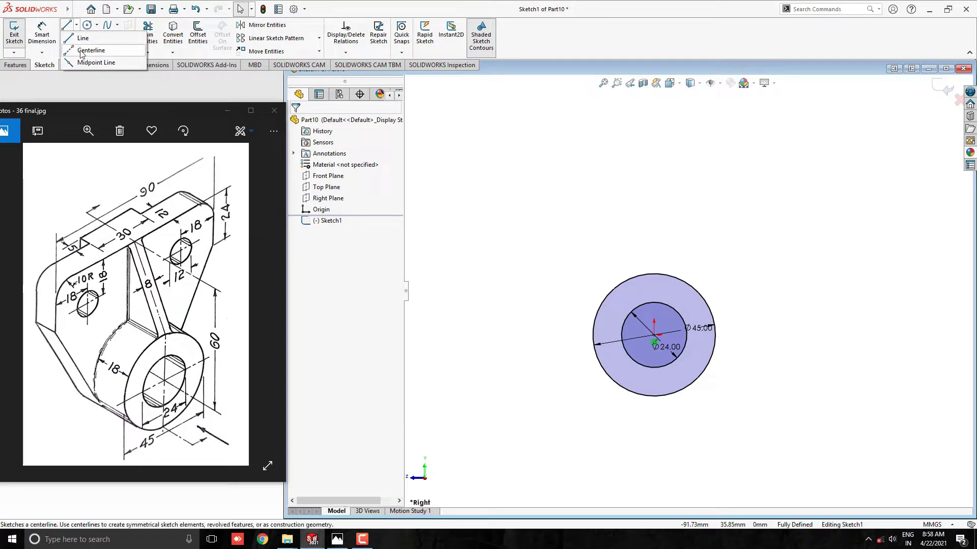
{"action": "left_click", "coordinate": [91, 50]}
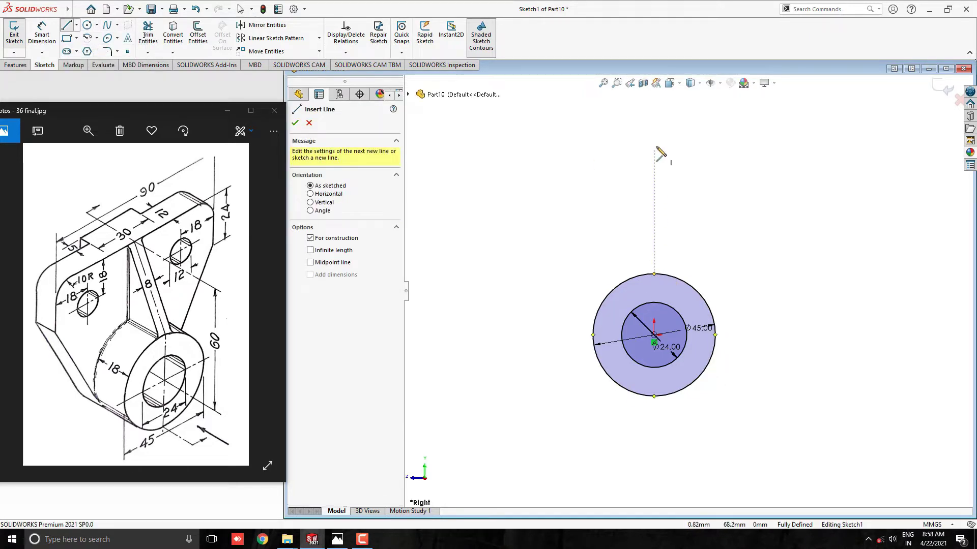
{"action": "left_click", "coordinate": [654, 130]}
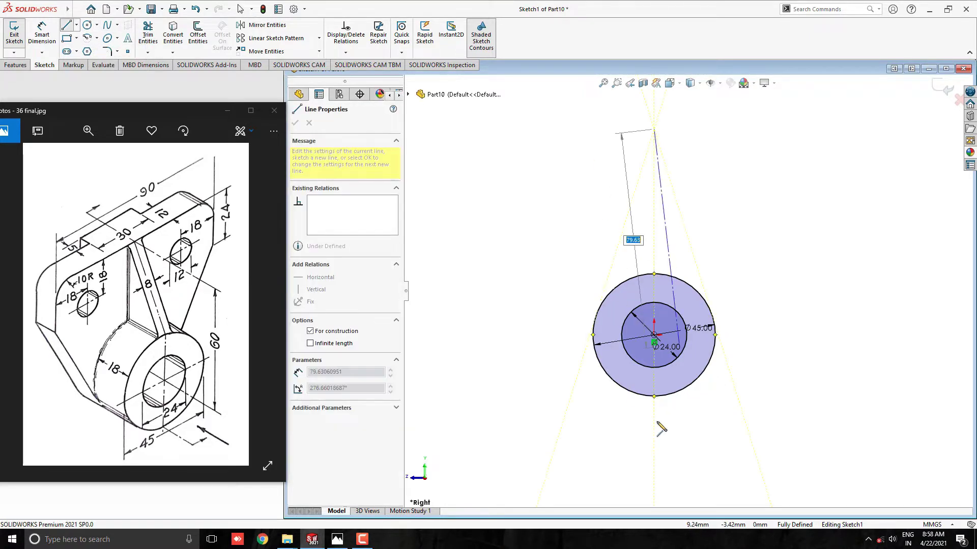
{"action": "left_click", "coordinate": [655, 477]}
{"action": "key", "text": "Escape"}
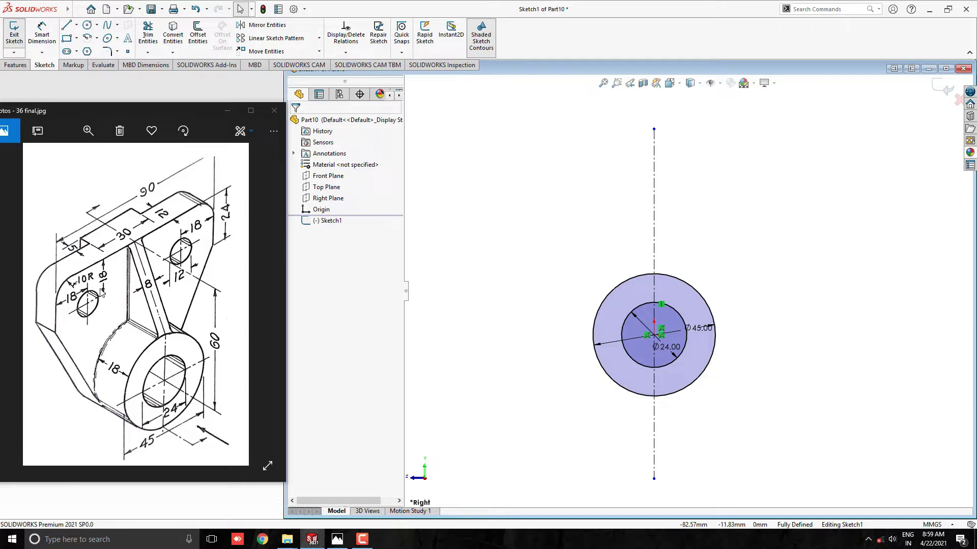
Draw a centre rectangle on the origin that encloses both circles.
{"action": "left_click", "coordinate": [76, 38]}
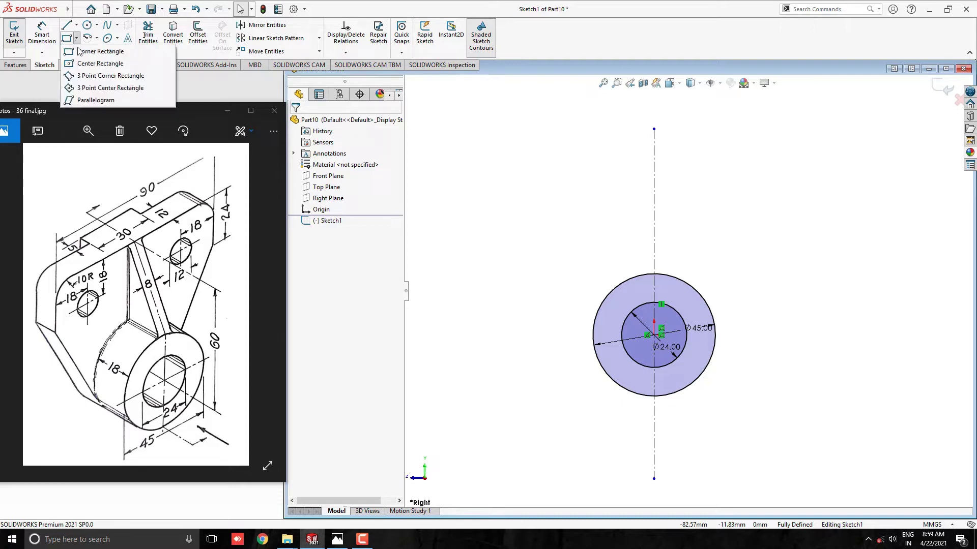
{"action": "left_click", "coordinate": [94, 60]}
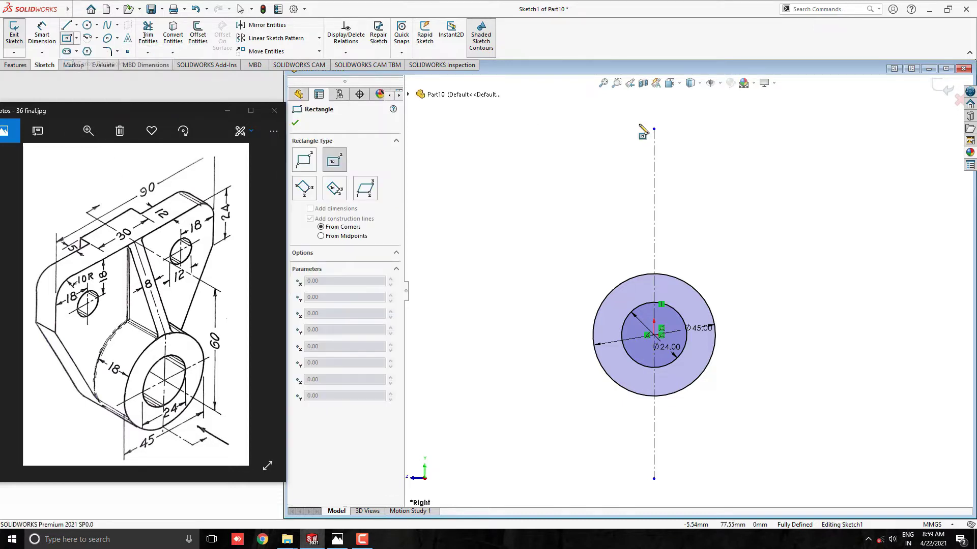
{"action": "left_click", "coordinate": [654, 335]}
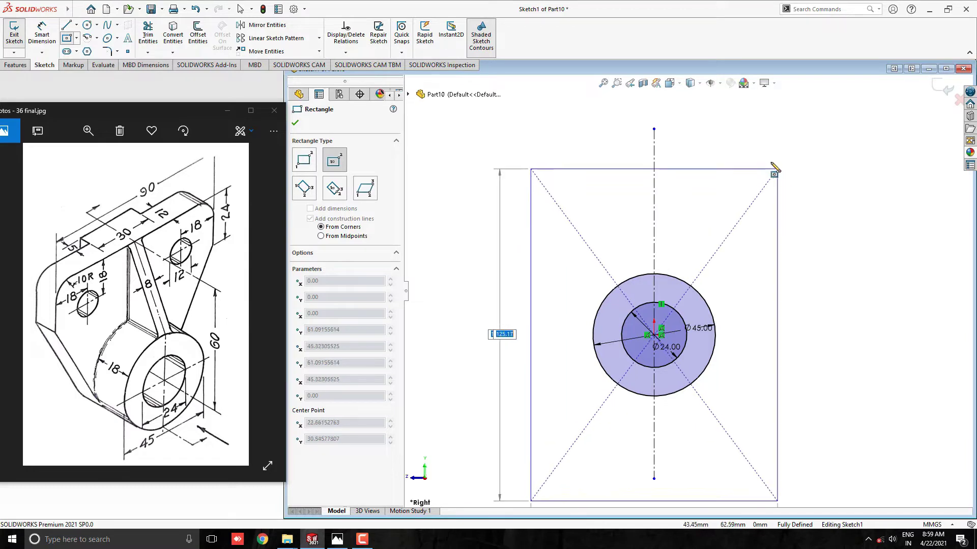
{"action": "left_click", "coordinate": [766, 152]}
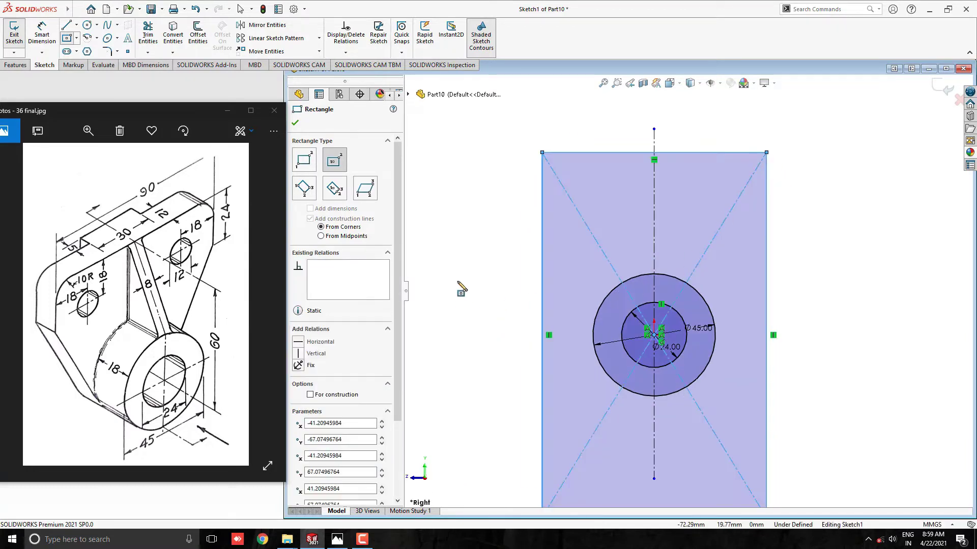
{"action": "key", "text": "Escape"}
Dimension the rectangle's top edge 60 mm above the circles' centre.
{"action": "left_click", "coordinate": [43, 45]}
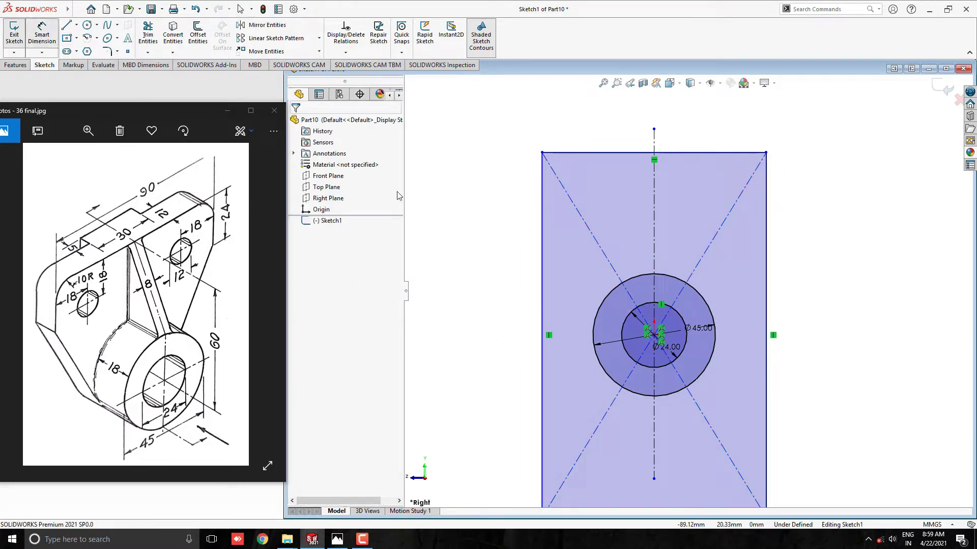
{"action": "left_click", "coordinate": [602, 153]}
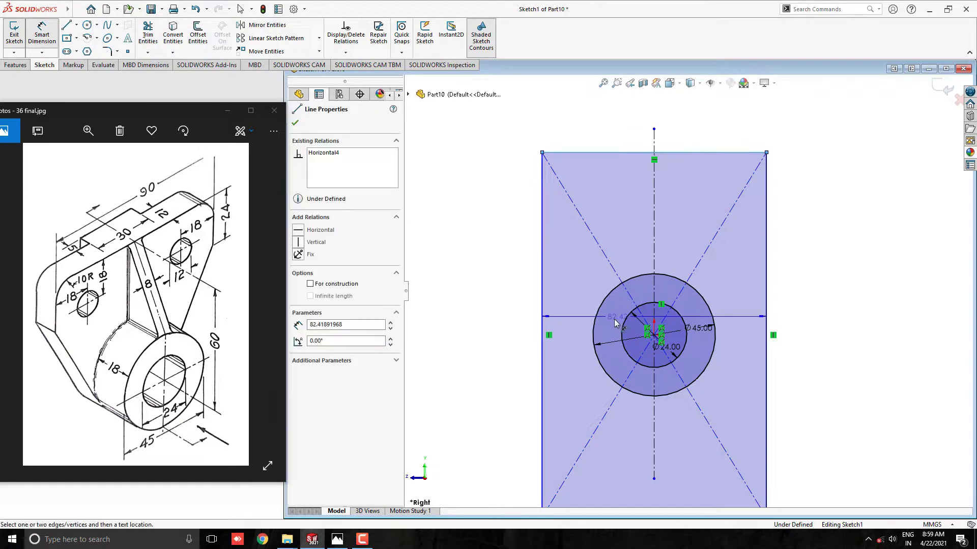
{"action": "left_click", "coordinate": [626, 320]}
{"action": "left_click", "coordinate": [491, 277]}
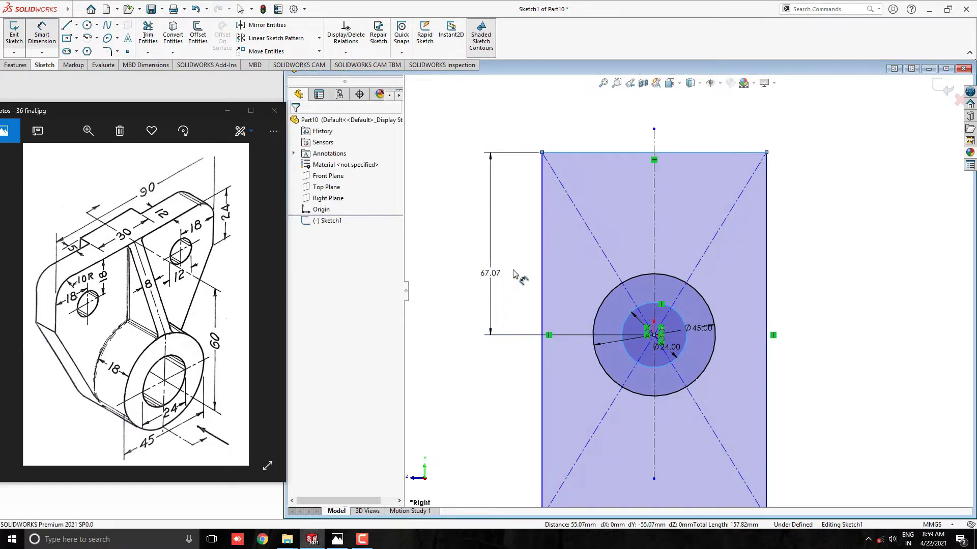
{"action": "type", "text": "60"}
{"action": "key", "text": "Return"}
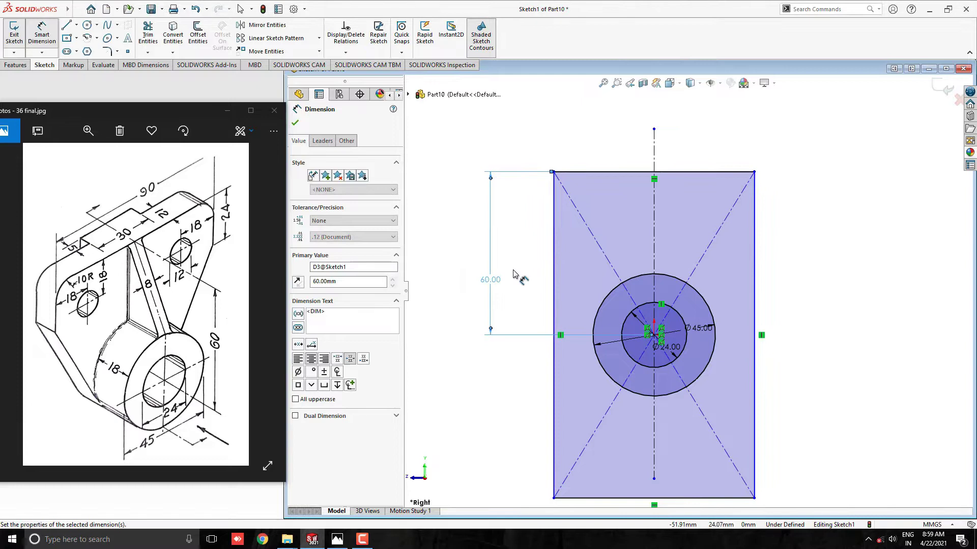
Set the rectangle's width to 90 mm.
{"action": "left_click", "coordinate": [614, 176]}
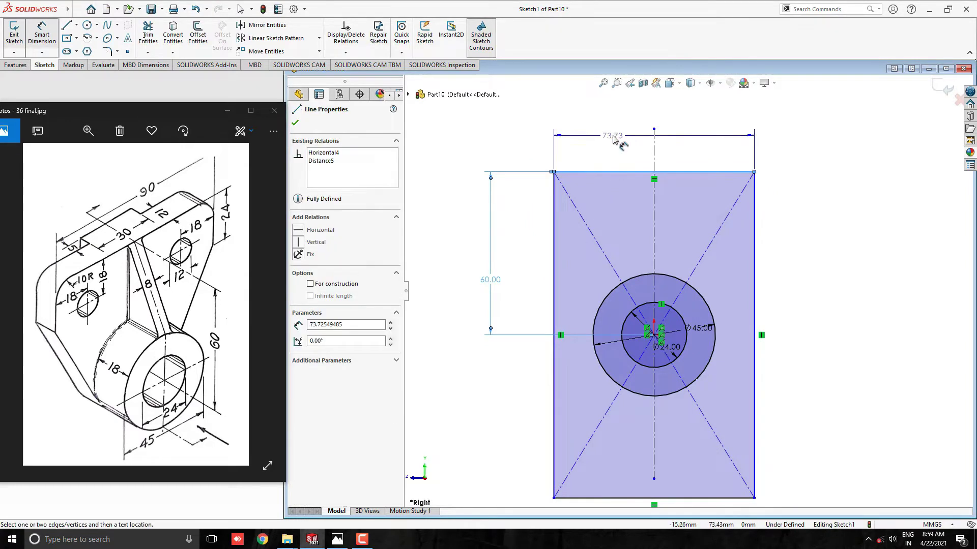
{"action": "left_click", "coordinate": [616, 141]}
{"action": "type", "text": "90"}
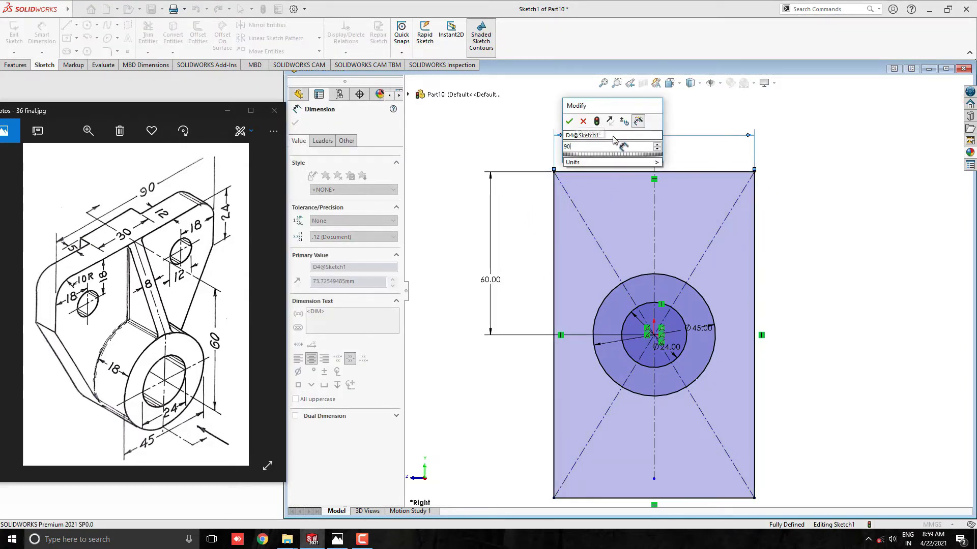
{"action": "key", "text": "Return"}
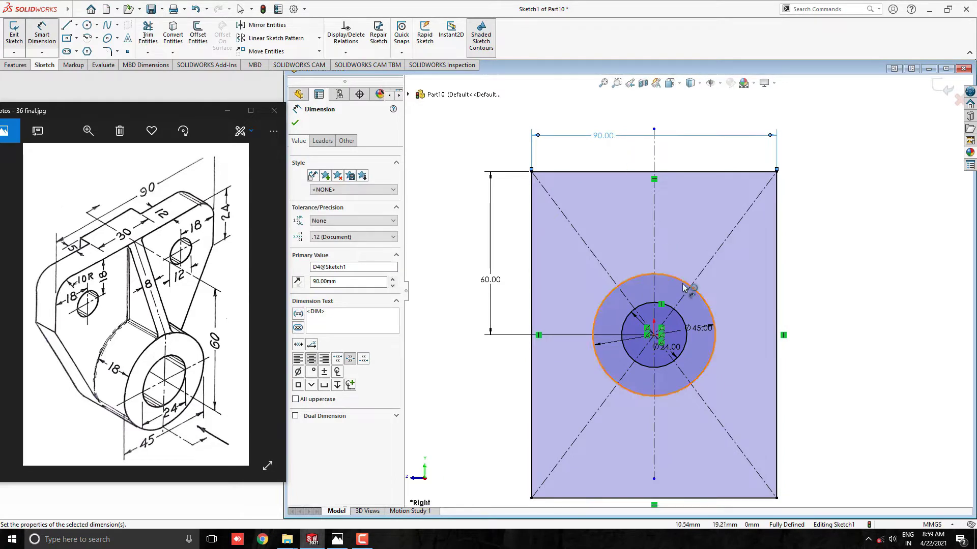
{"action": "scroll", "coordinate": [674, 298], "scroll_direction": "down", "scroll_amount": 2}
{"action": "scroll", "coordinate": [661, 251], "scroll_direction": "down", "scroll_amount": 2}
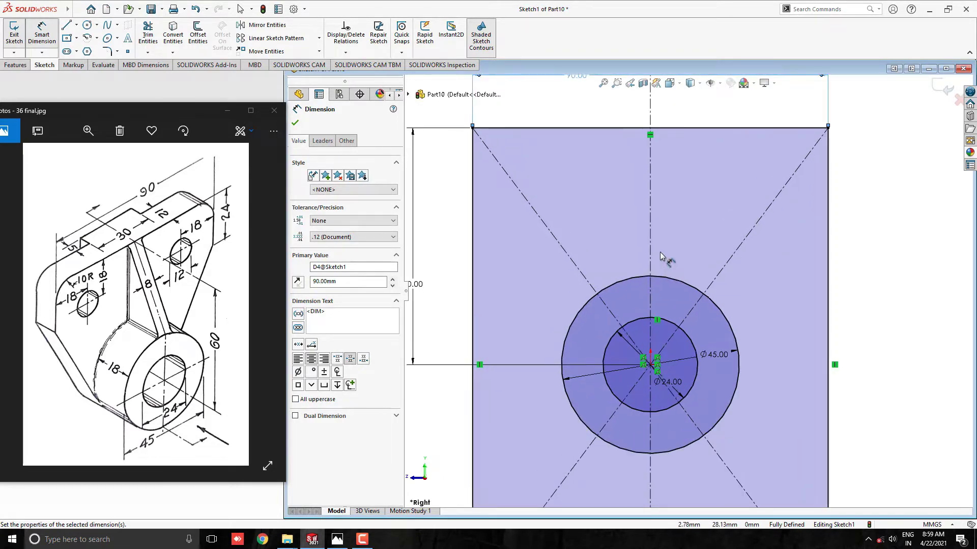
{"action": "key", "text": "Escape"}
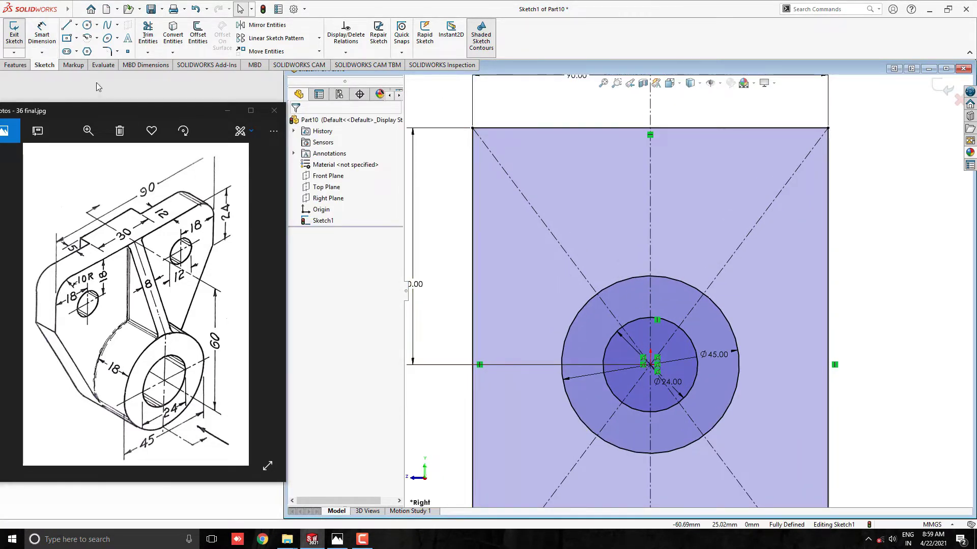
Draw a slanted line from the rectangle's left edge tangent to the Ø45 circle.
{"action": "left_click", "coordinate": [66, 25]}
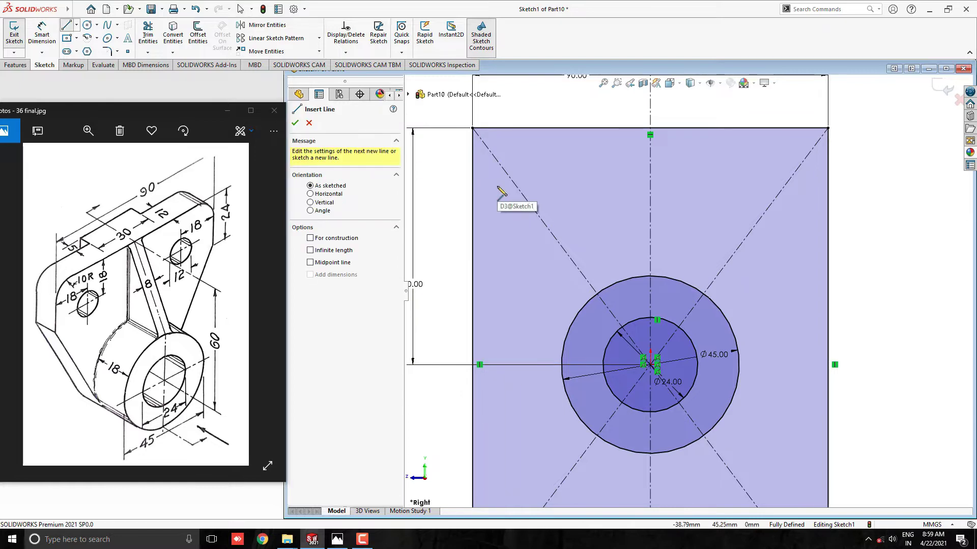
{"action": "left_click", "coordinate": [473, 213]}
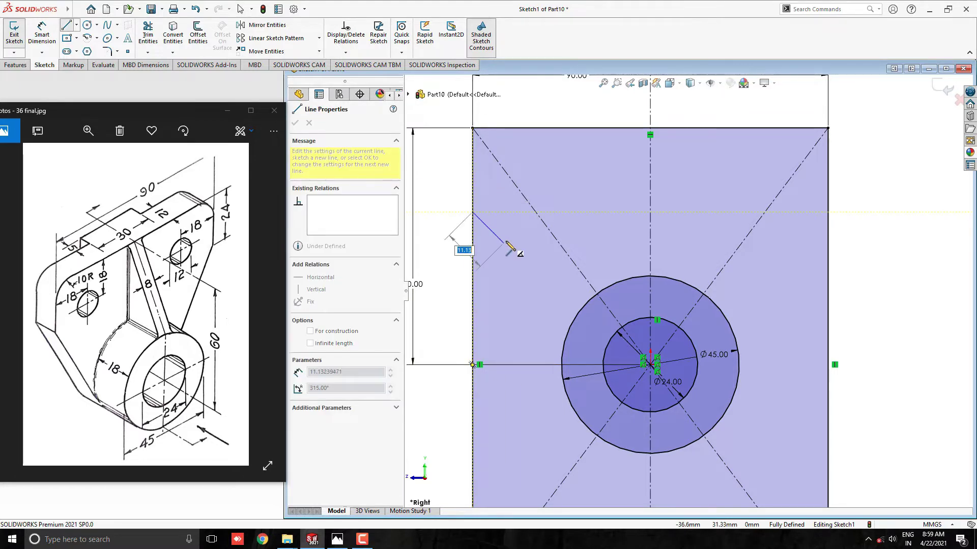
{"action": "left_click", "coordinate": [570, 406]}
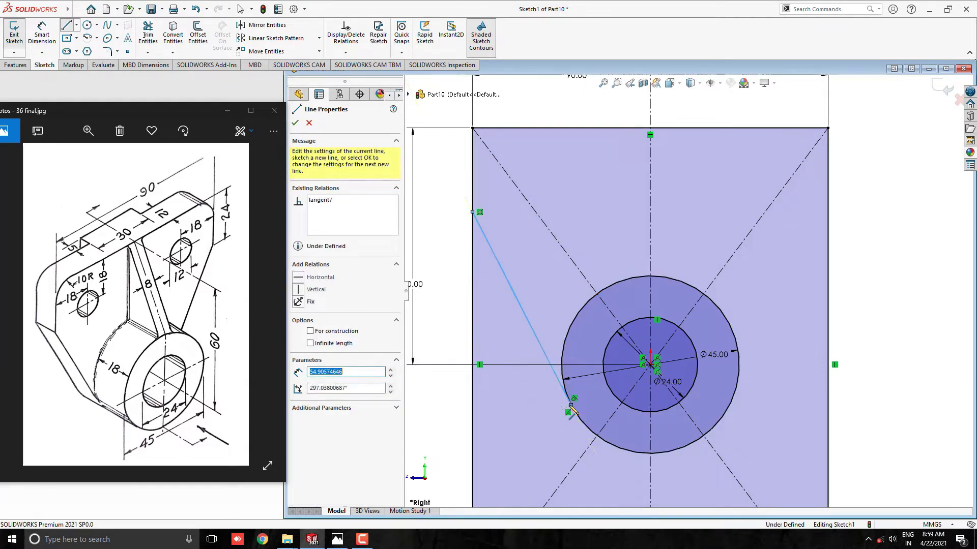
{"action": "key", "text": "Escape"}
{"action": "scroll", "coordinate": [685, 289], "scroll_direction": "up", "scroll_amount": 2}
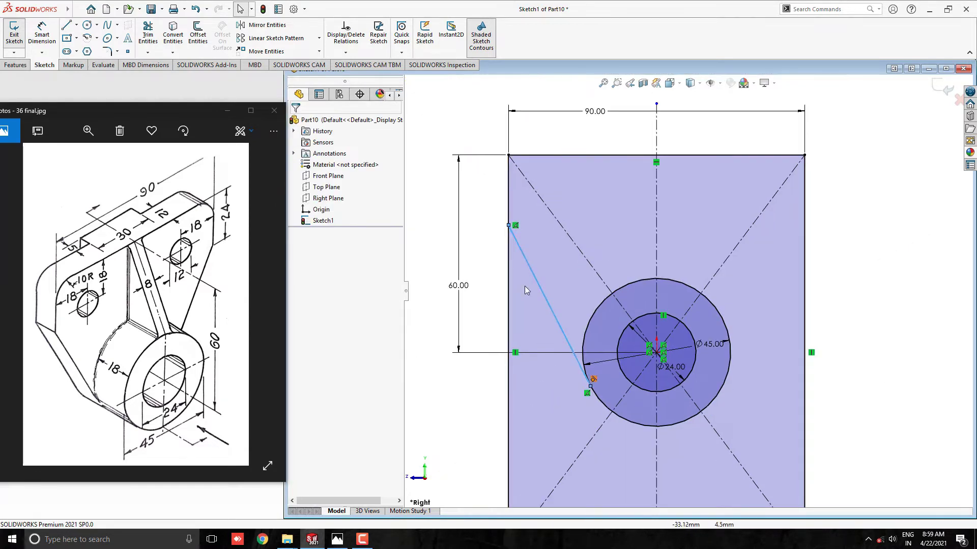
Dimension the line's top endpoint 24 mm below the rectangle's top edge.
{"action": "left_click", "coordinate": [514, 224]}
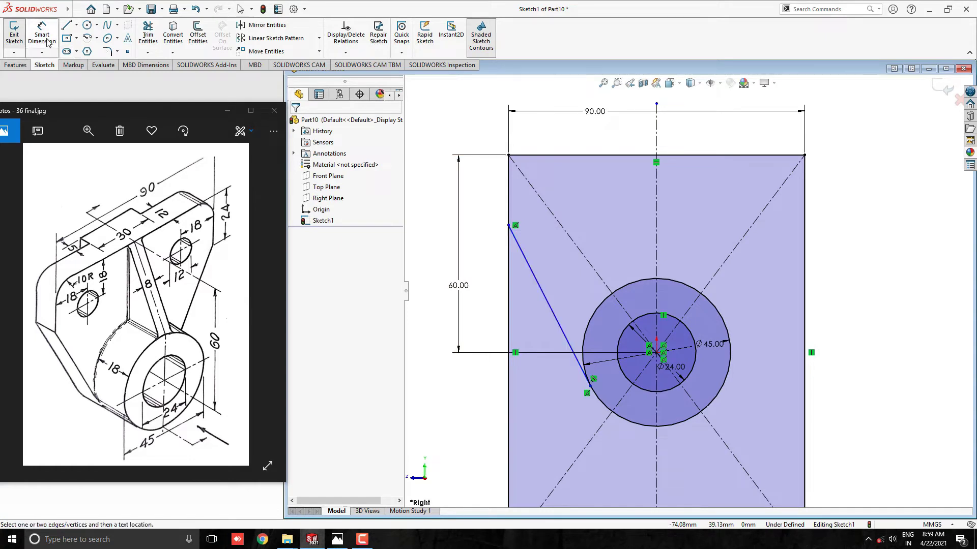
{"action": "left_click", "coordinate": [508, 224]}
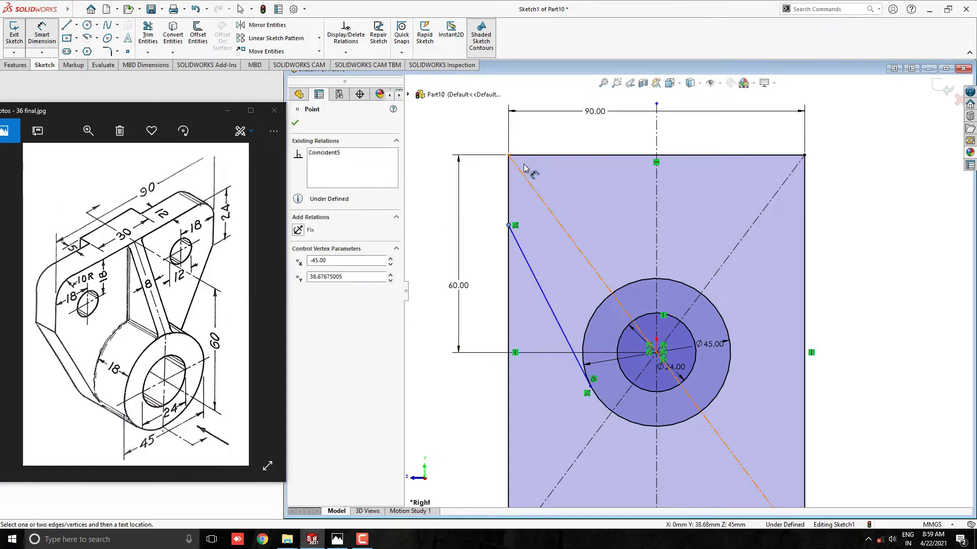
{"action": "left_click", "coordinate": [532, 155]}
{"action": "left_click", "coordinate": [481, 195]}
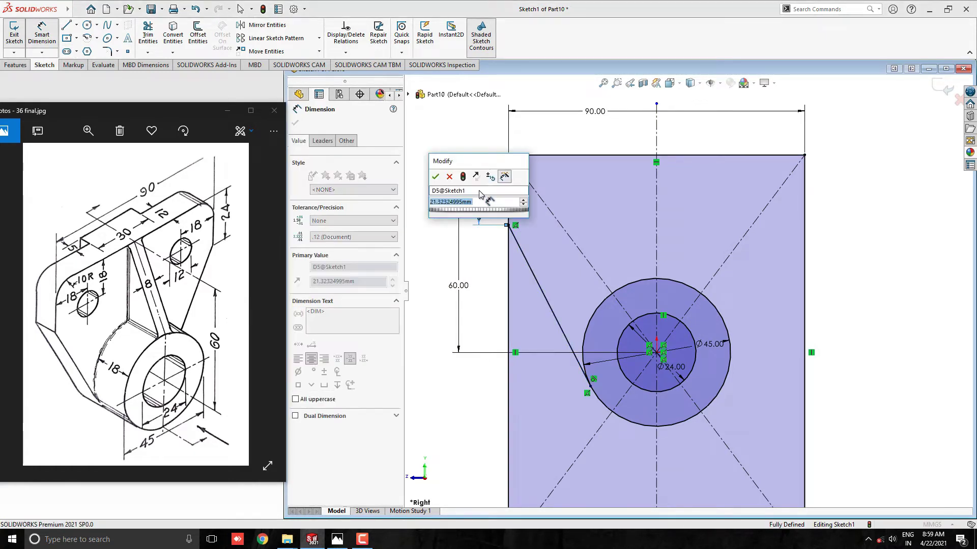
{"action": "type", "text": "24"}
{"action": "key", "text": "Return"}
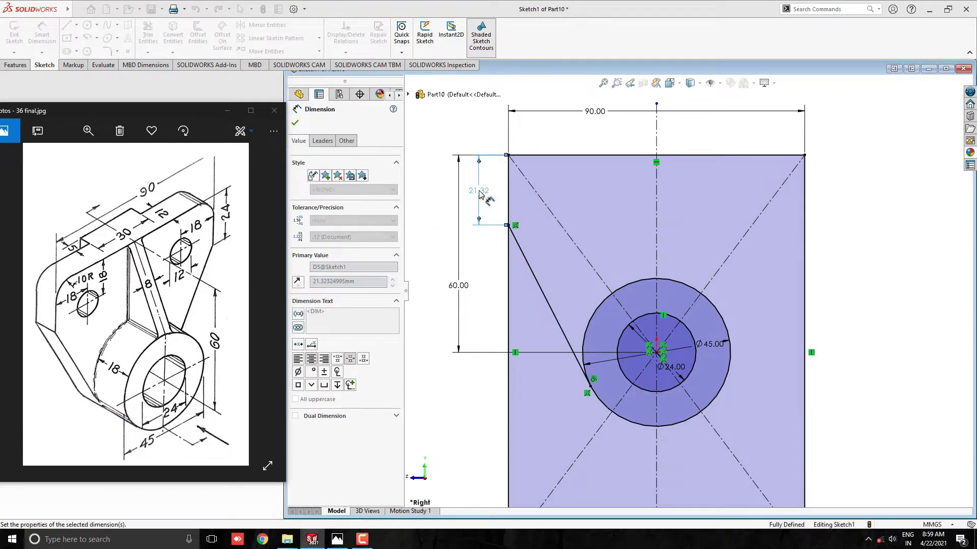
{"action": "key", "text": "Escape"}
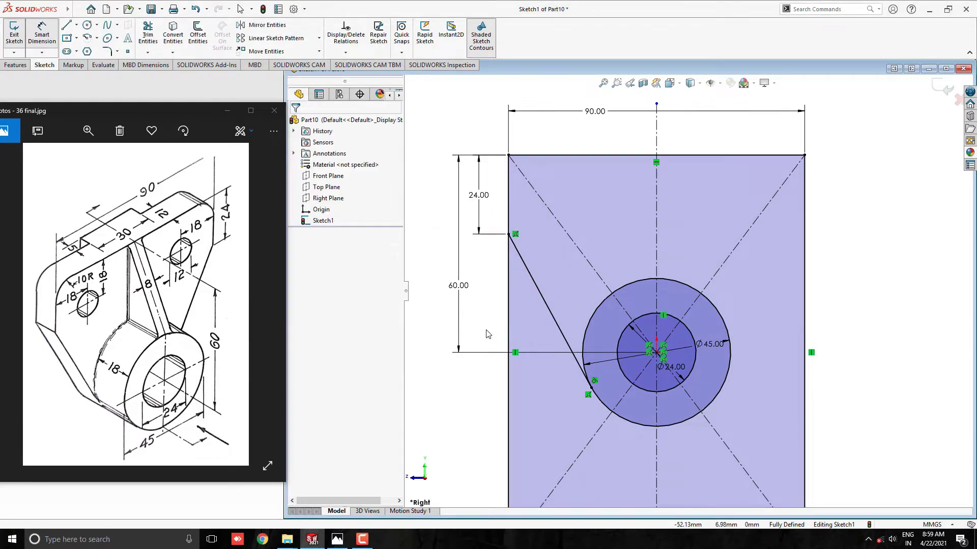
Draw a Ø12 circle in the rectangle's upper-left area.
{"action": "left_click", "coordinate": [86, 25]}
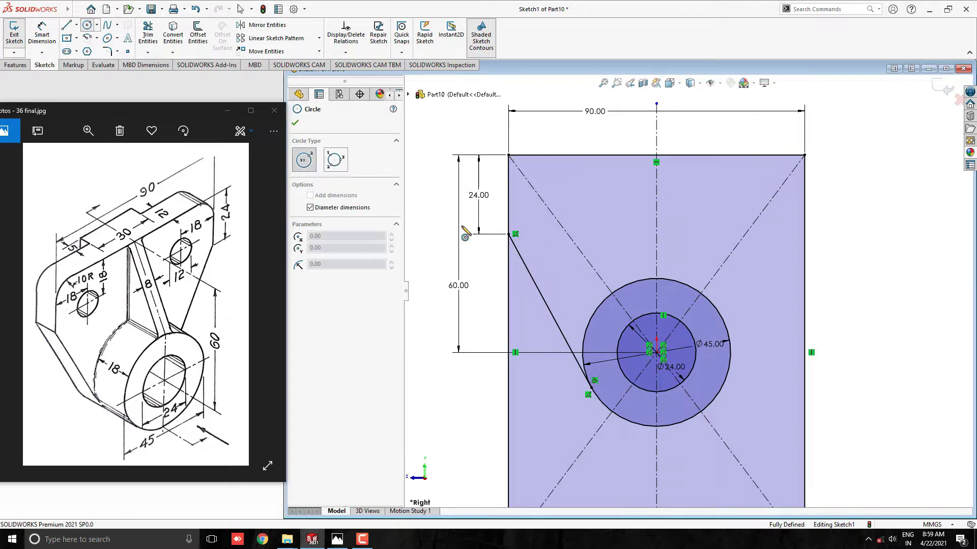
{"action": "scroll", "coordinate": [544, 186], "scroll_direction": "down", "scroll_amount": 1}
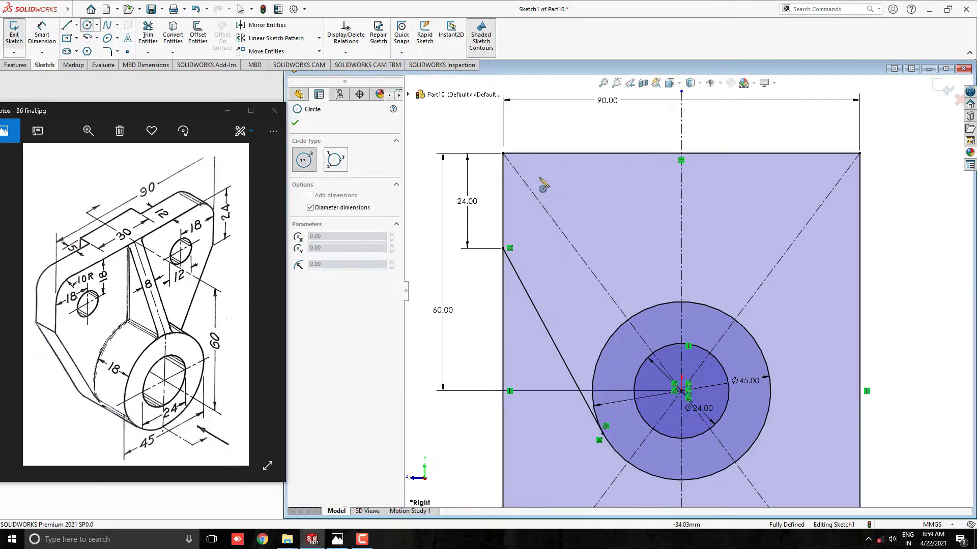
{"action": "left_click", "coordinate": [566, 205]}
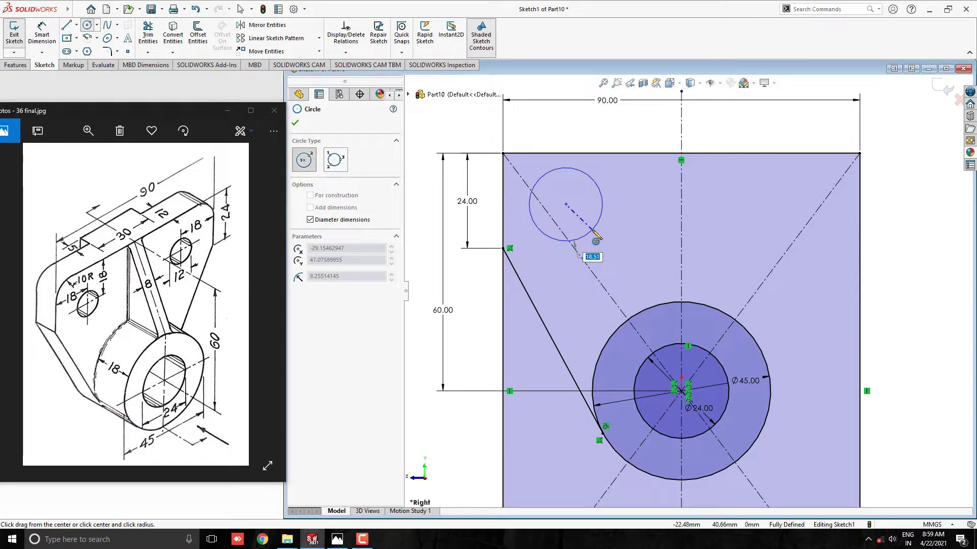
{"action": "key", "text": "Return"}
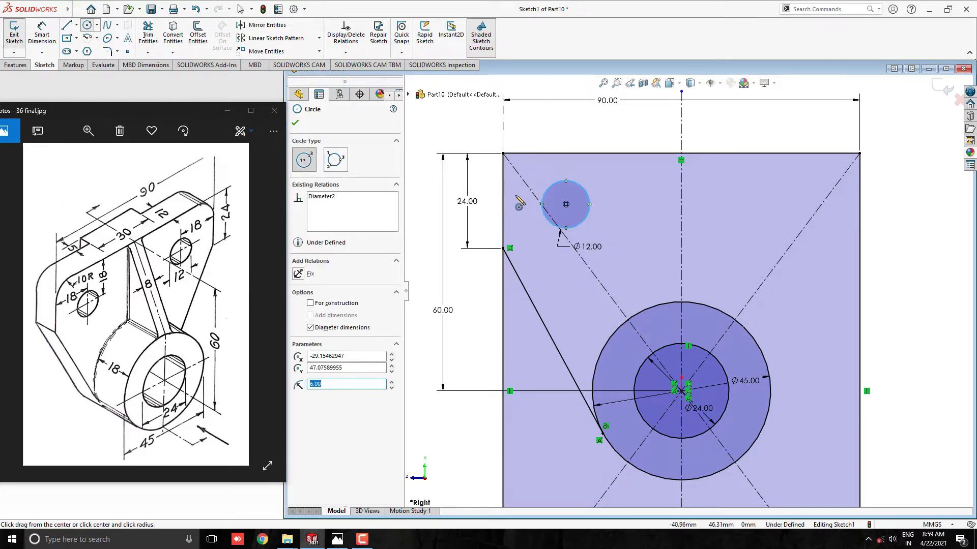
Dimension the Ø12 hole centre 18 mm from the rectangle's left edge.
{"action": "scroll", "coordinate": [480, 175], "scroll_direction": "up", "scroll_amount": 1}
{"action": "key", "text": "Escape"}
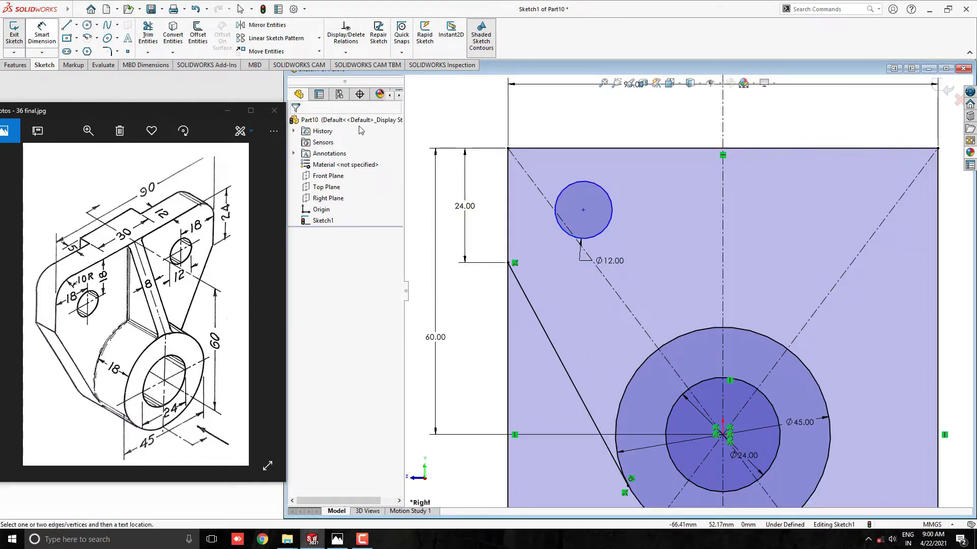
{"action": "left_click", "coordinate": [41, 33]}
{"action": "left_click", "coordinate": [506, 213]}
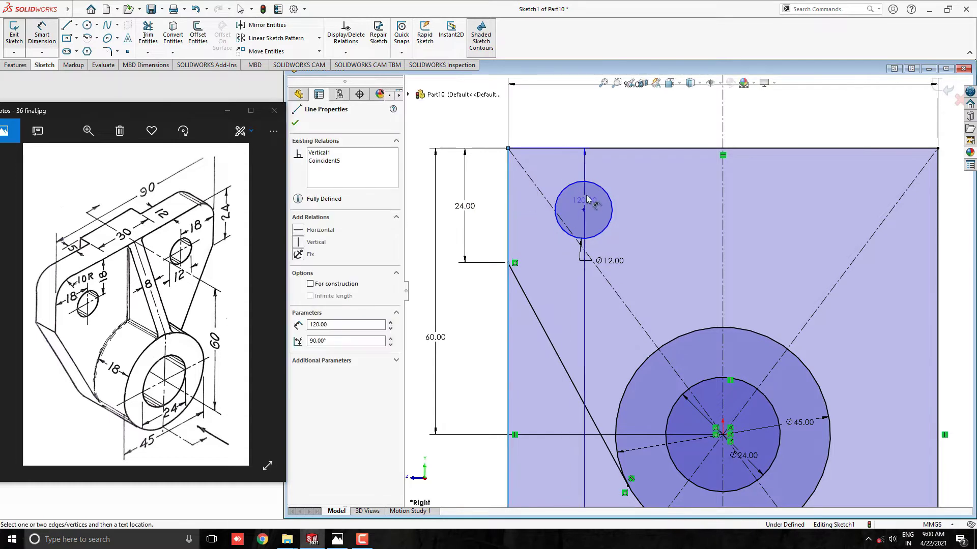
{"action": "left_click", "coordinate": [566, 189]}
{"action": "left_click", "coordinate": [559, 130]}
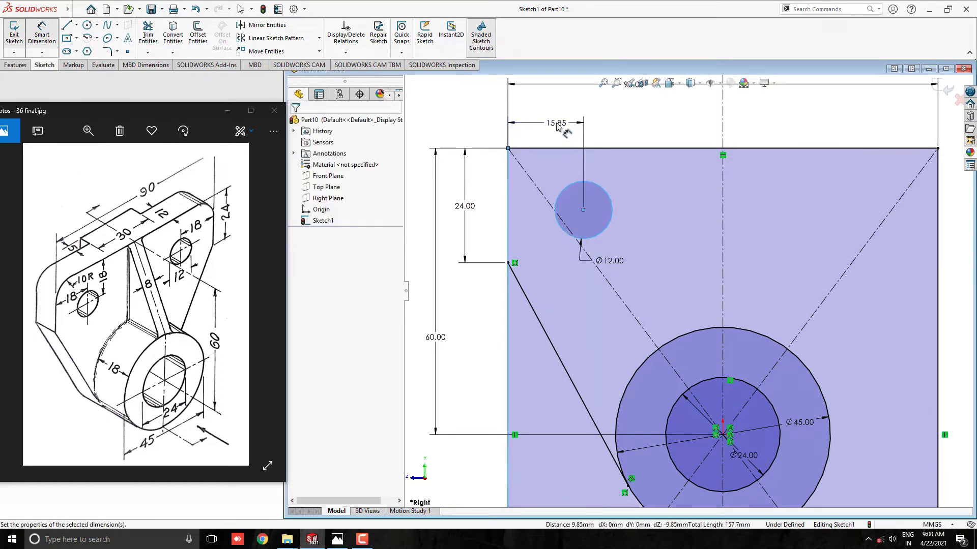
{"action": "type", "text": "18"}
{"action": "key", "text": "Return"}
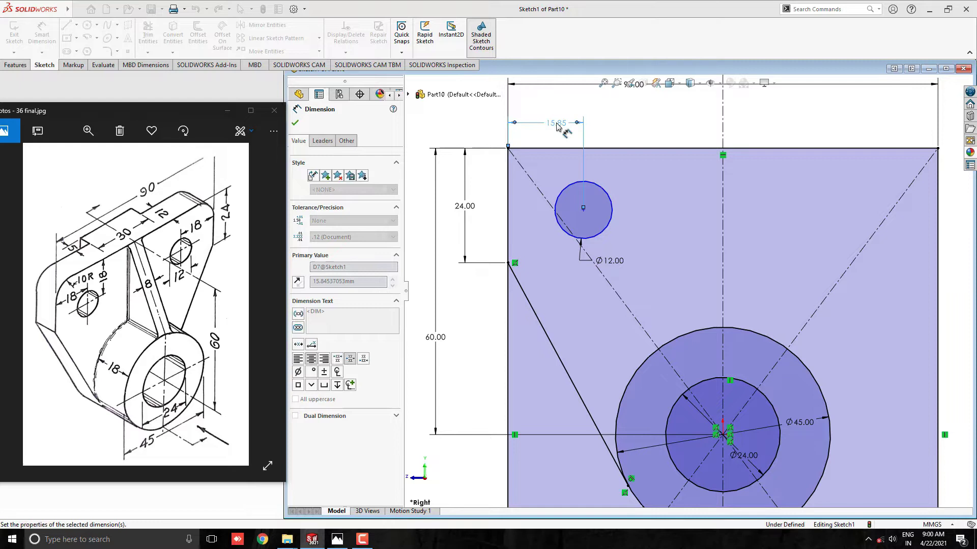
Dimension the hole centre 18 mm below the top edge and move that dimension above the edge.
{"action": "left_click", "coordinate": [623, 149]}
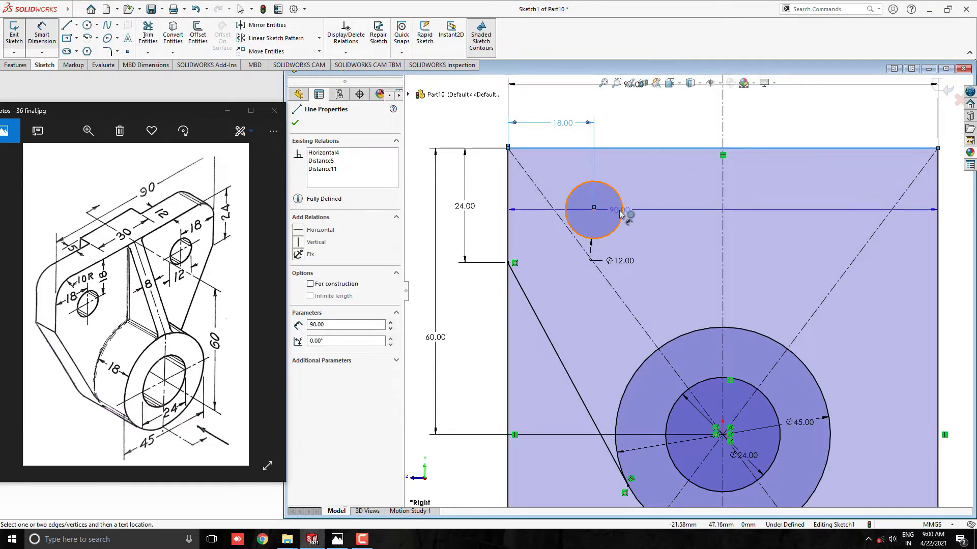
{"action": "left_click", "coordinate": [622, 212]}
{"action": "left_click", "coordinate": [655, 194]}
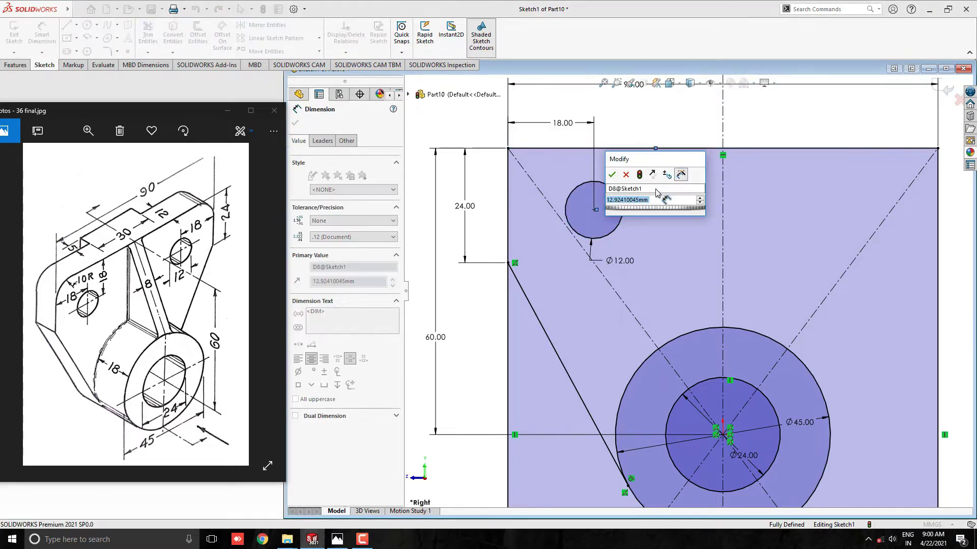
{"action": "type", "text": "18"}
{"action": "key", "text": "Return"}
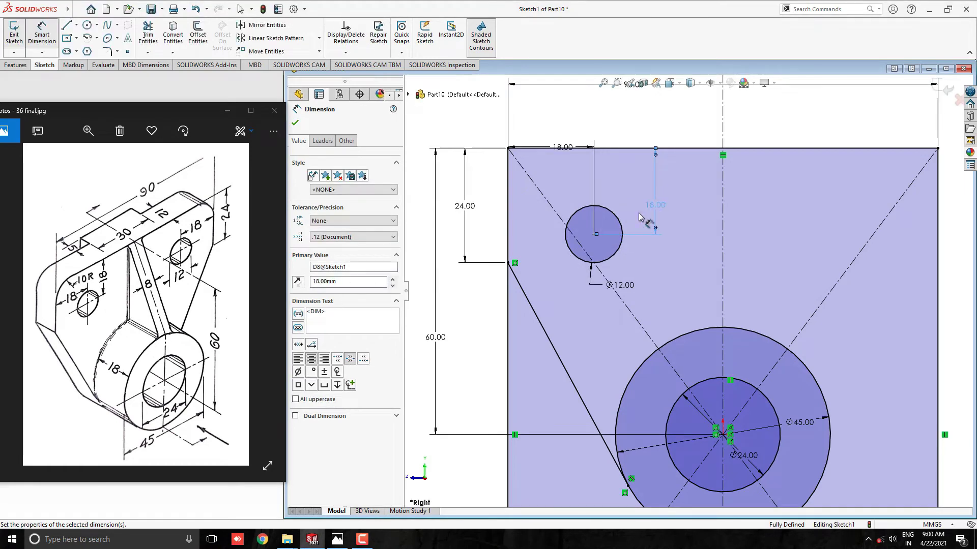
{"action": "scroll", "coordinate": [679, 297], "scroll_direction": "up", "scroll_amount": 2}
{"action": "key", "text": "Escape"}
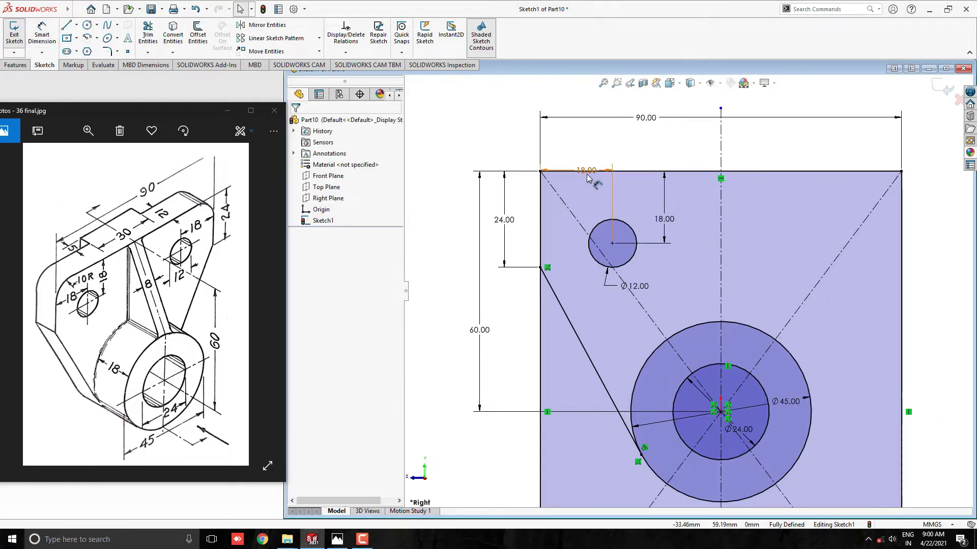
{"action": "left_click_drag", "start_coordinate": [585, 172], "coordinate": [586, 154]}
{"action": "key", "text": "Escape"}
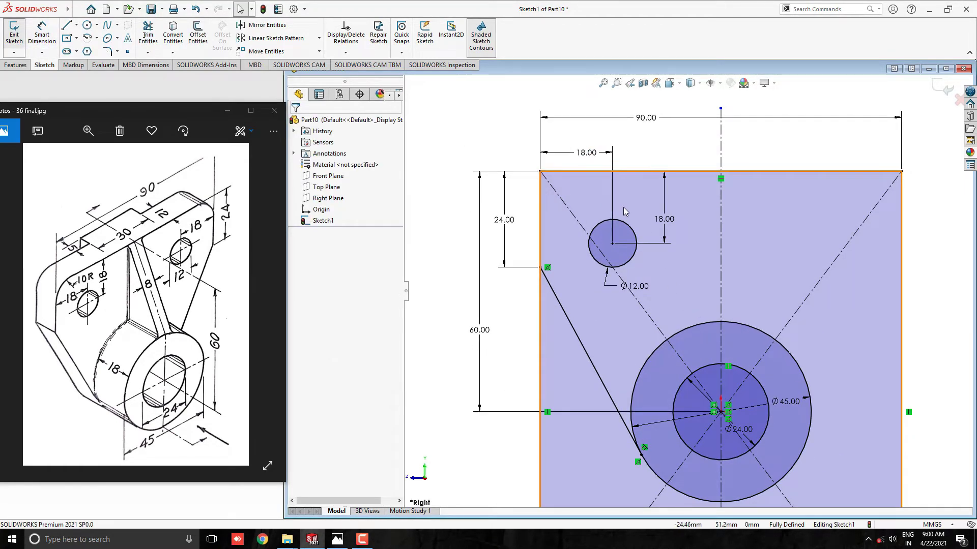
Apply 10 mm sketch fillets to the rectangle's top-left and top-right corners.
{"action": "left_click", "coordinate": [108, 52]}
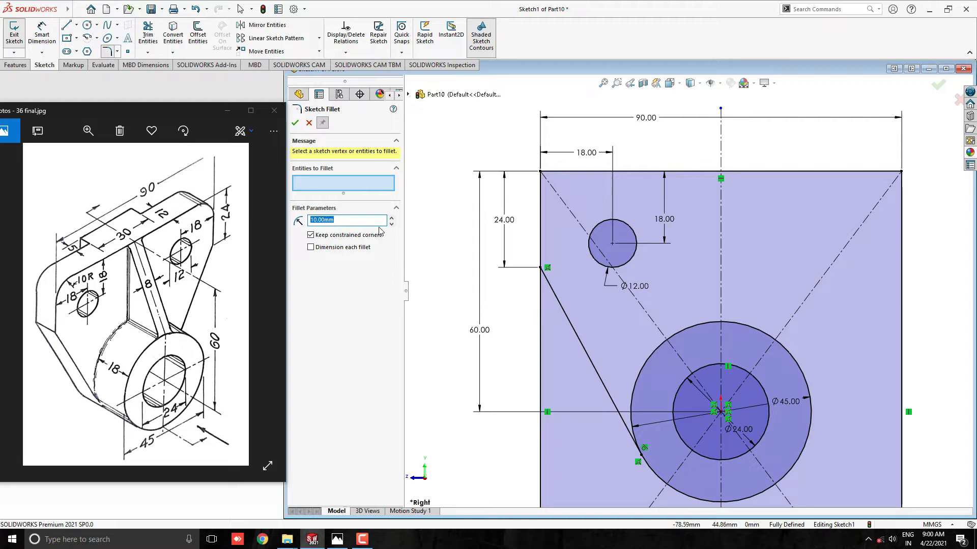
{"action": "left_click", "coordinate": [541, 172]}
{"action": "left_click", "coordinate": [901, 172]}
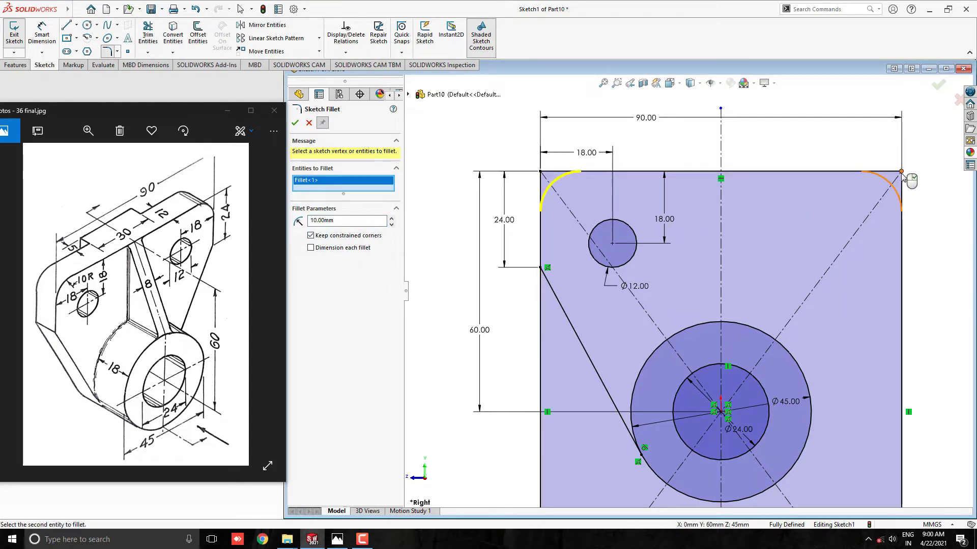
{"action": "right_click", "coordinate": [903, 175]}
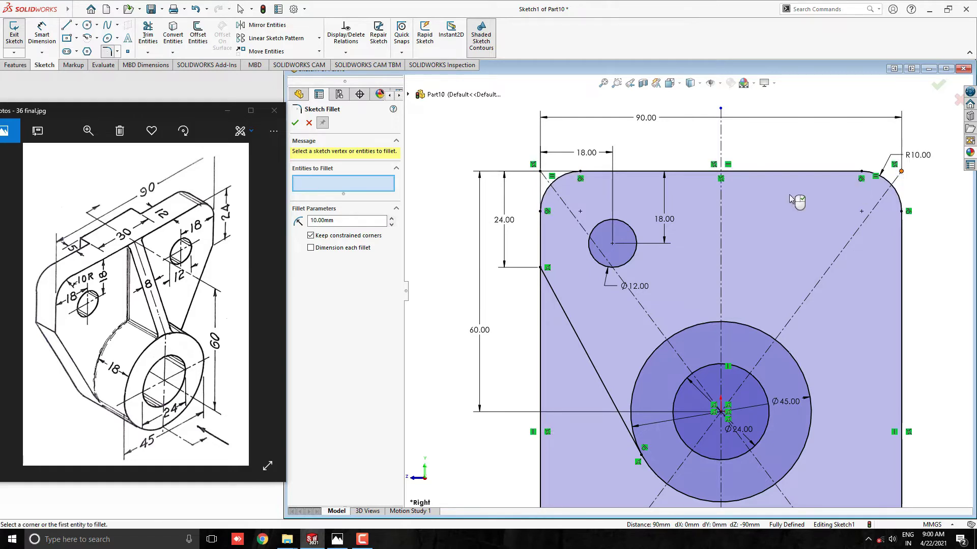
{"action": "key", "text": "f"}
{"action": "scroll", "coordinate": [840, 348], "scroll_direction": "down", "scroll_amount": 3}
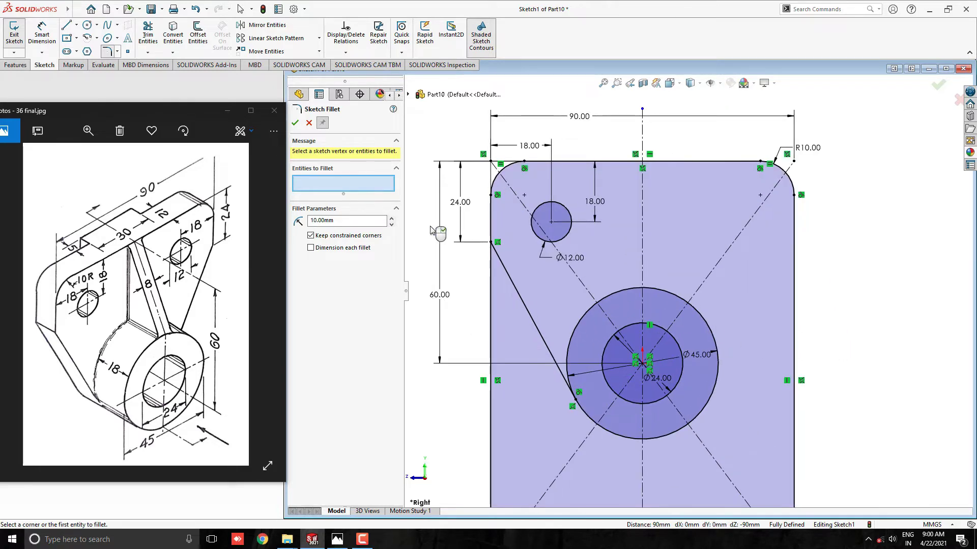
{"action": "left_click", "coordinate": [296, 126]}
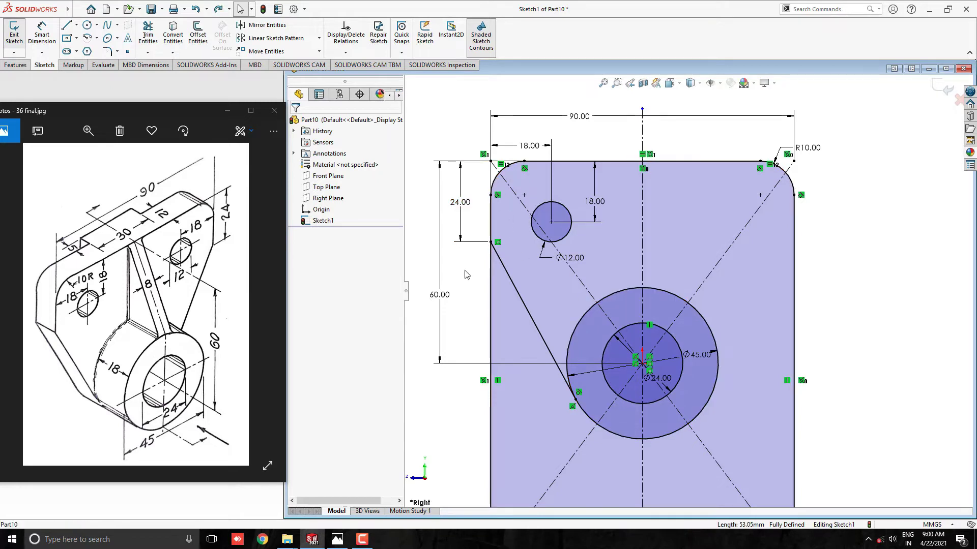
Mirror the Ø12 hole and slanted line about the vertical centreline.
{"action": "left_click", "coordinate": [267, 25]}
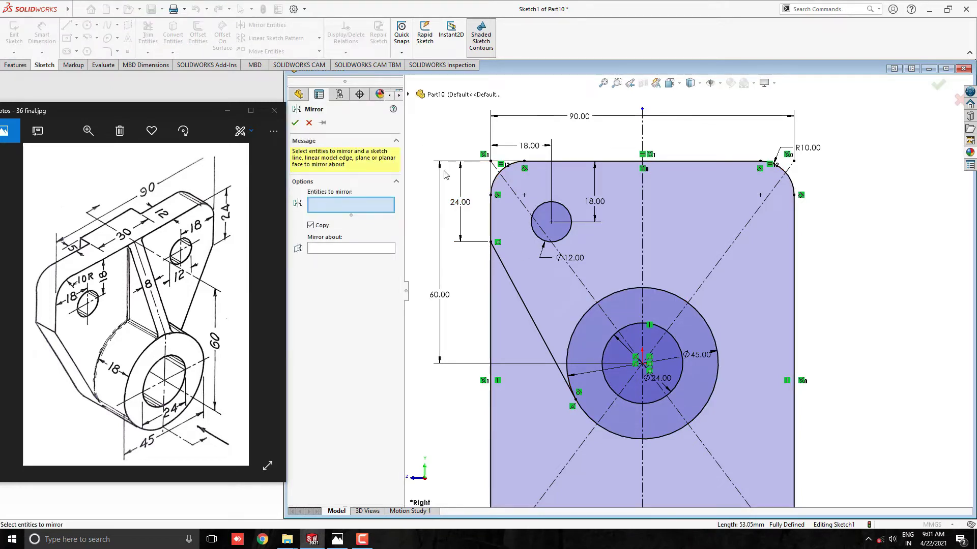
{"action": "left_click", "coordinate": [534, 236]}
{"action": "left_click", "coordinate": [505, 274]}
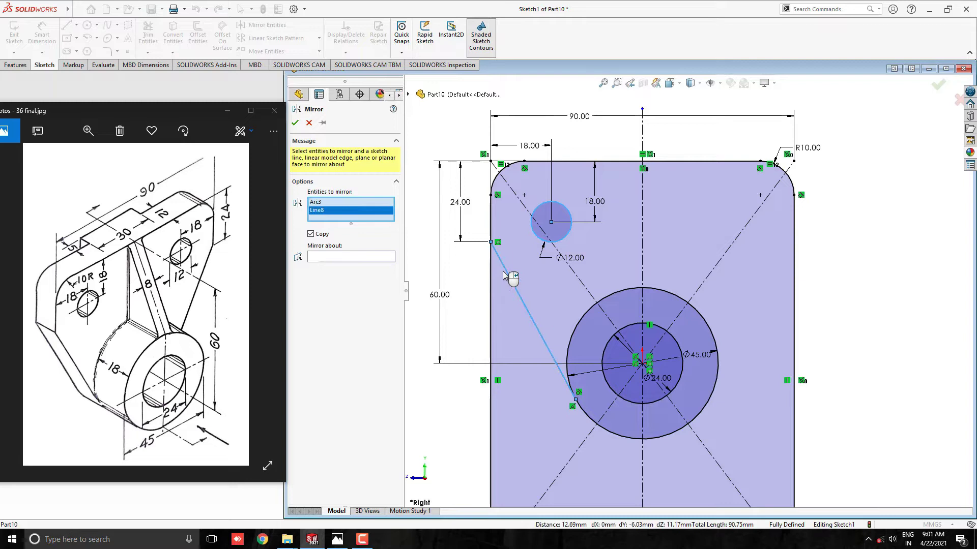
{"action": "left_click", "coordinate": [340, 259]}
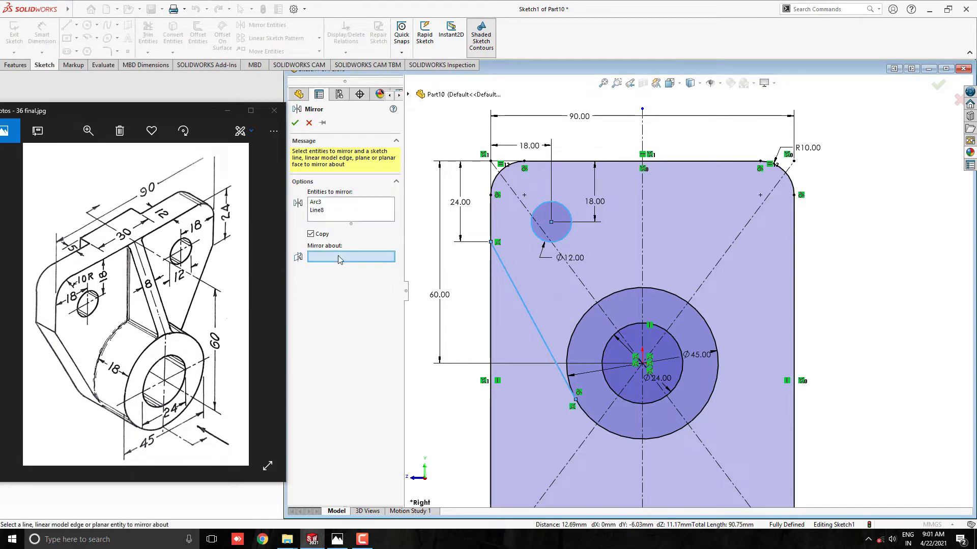
{"action": "left_click", "coordinate": [643, 248]}
{"action": "right_click", "coordinate": [643, 248]}
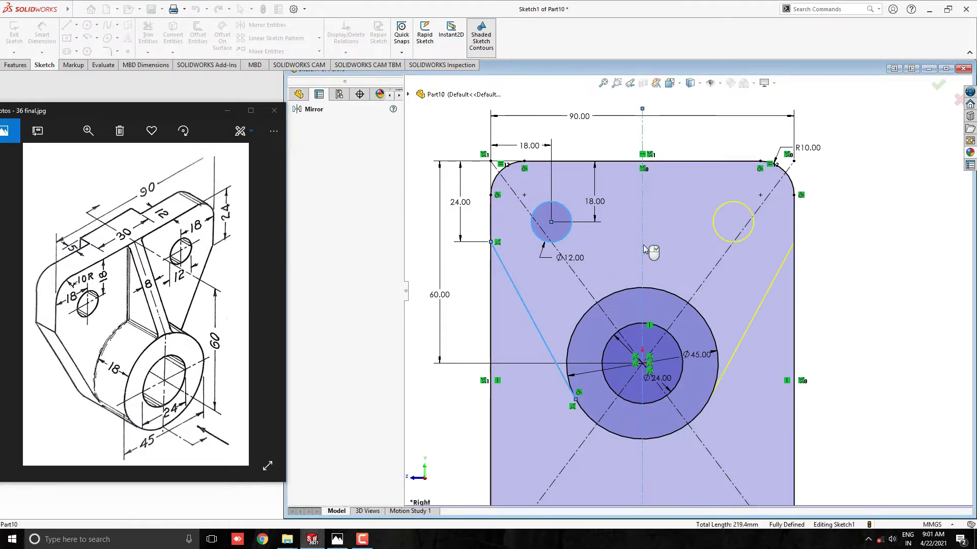
{"action": "scroll", "coordinate": [685, 290], "scroll_direction": "up", "scroll_amount": 1}
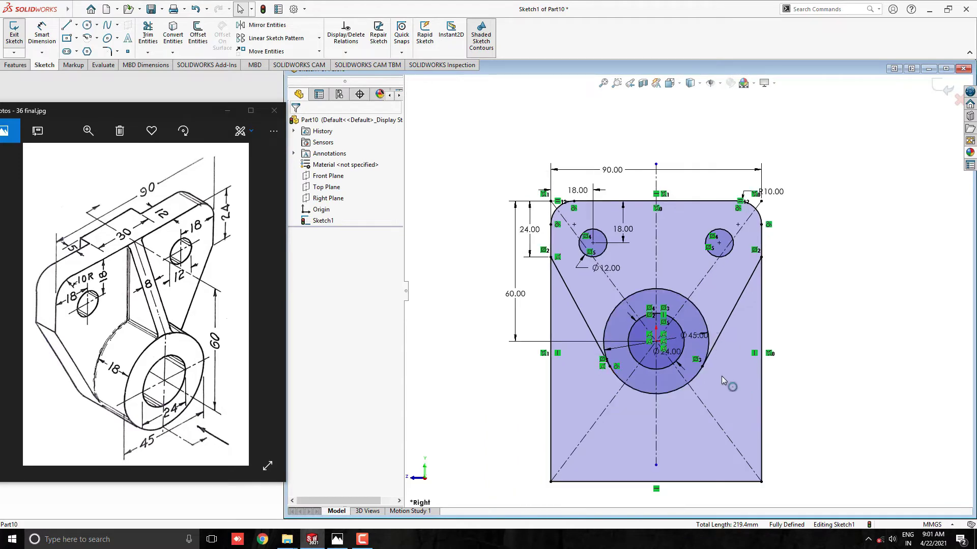
{"action": "middle_click_drag", "start_coordinate": [721, 377], "coordinate": [702, 301], "text": "ctrl"}
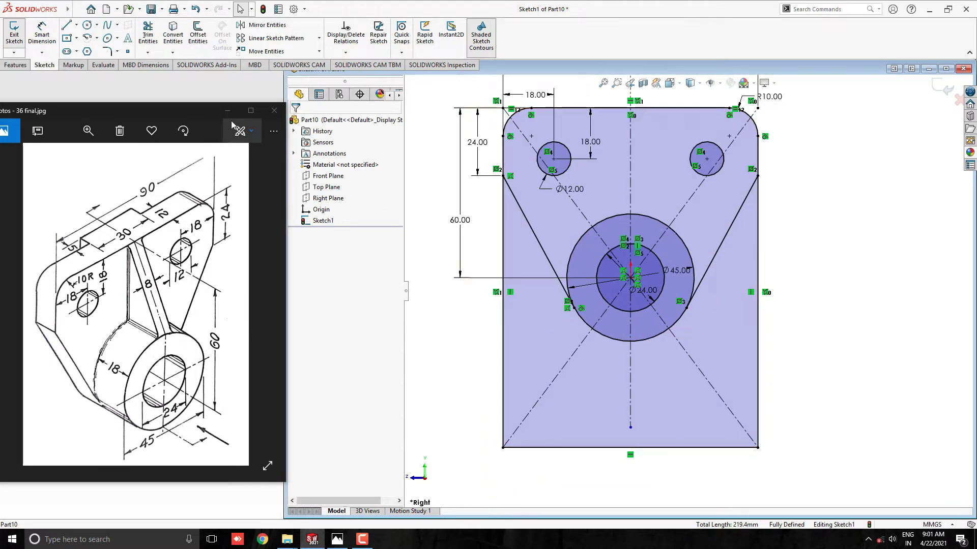
Power-trim the rectangle's unused outer lines to leave the tapered plate outline.
{"action": "left_click", "coordinate": [147, 33]}
{"action": "mouse_move", "coordinate": [824, 323]}
{"action": "left_mouse_down"}
{"action": "mouse_move", "coordinate": [722, 412]}
{"action": "mouse_move", "coordinate": [580, 431]}
{"action": "mouse_move", "coordinate": [497, 305]}
{"action": "mouse_move", "coordinate": [529, 344]}
{"action": "left_mouse_up"}
{"action": "scroll", "coordinate": [654, 314], "scroll_direction": "up", "scroll_amount": 2}
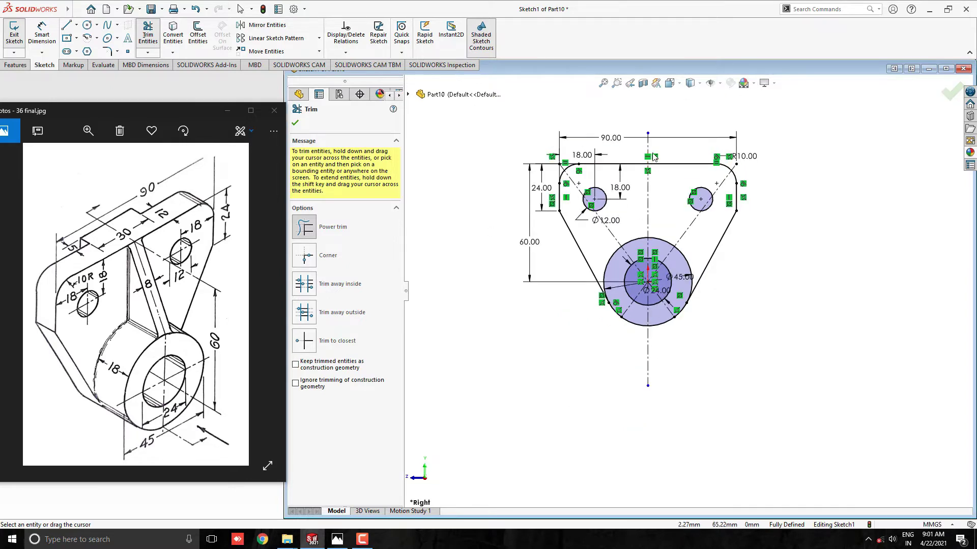
{"action": "scroll", "coordinate": [645, 137], "scroll_direction": "down", "scroll_amount": 3}
{"action": "left_click", "coordinate": [295, 125]}
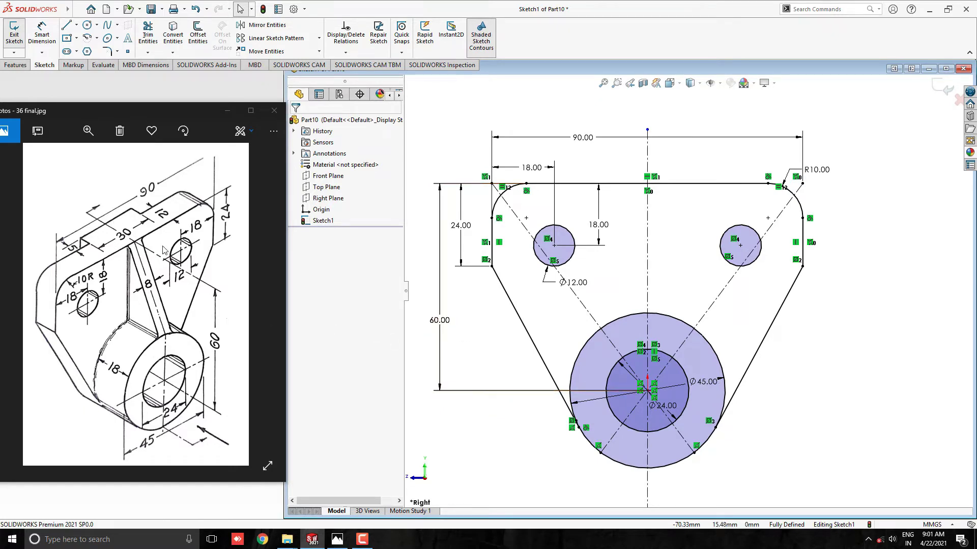
Draw a corner rectangle from the plate's top edge down past the boss.
{"action": "left_click", "coordinate": [76, 42]}
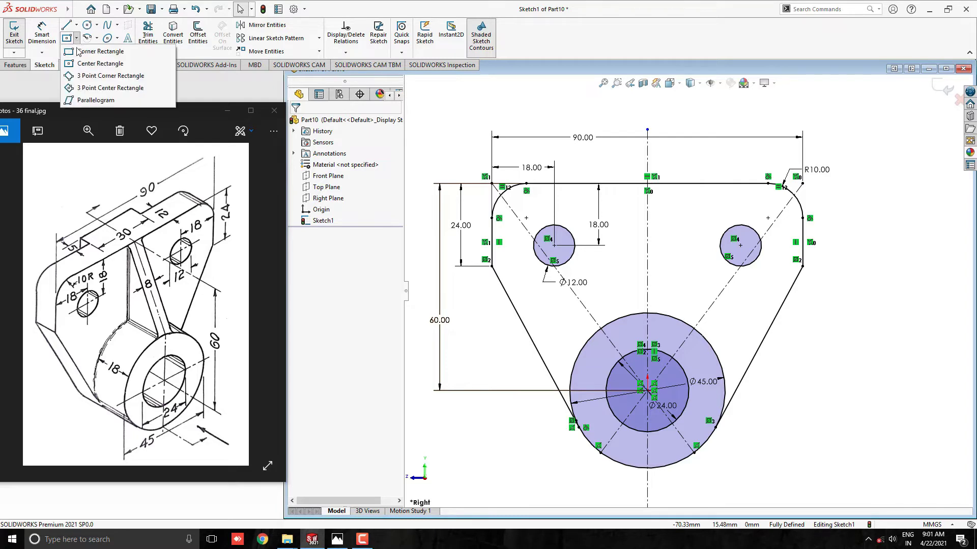
{"action": "left_click", "coordinate": [105, 49]}
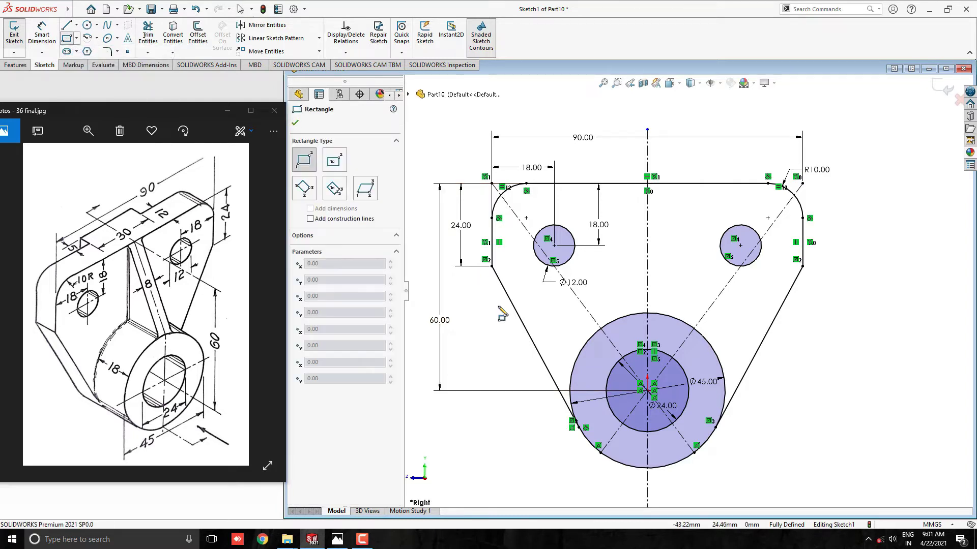
{"action": "left_click", "coordinate": [583, 183]}
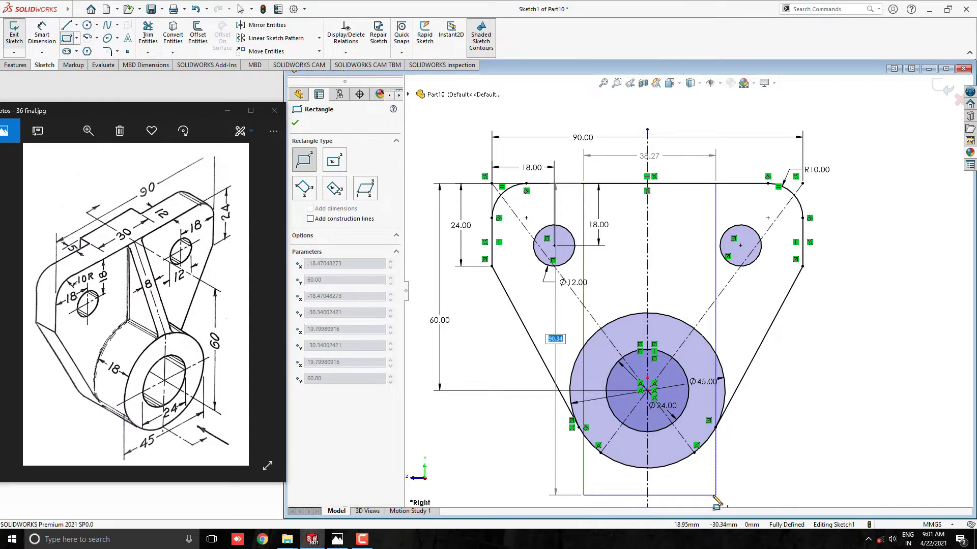
{"action": "left_click", "coordinate": [714, 496]}
{"action": "key", "text": "Escape"}
{"action": "scroll", "coordinate": [702, 468], "scroll_direction": "up", "scroll_amount": 2}
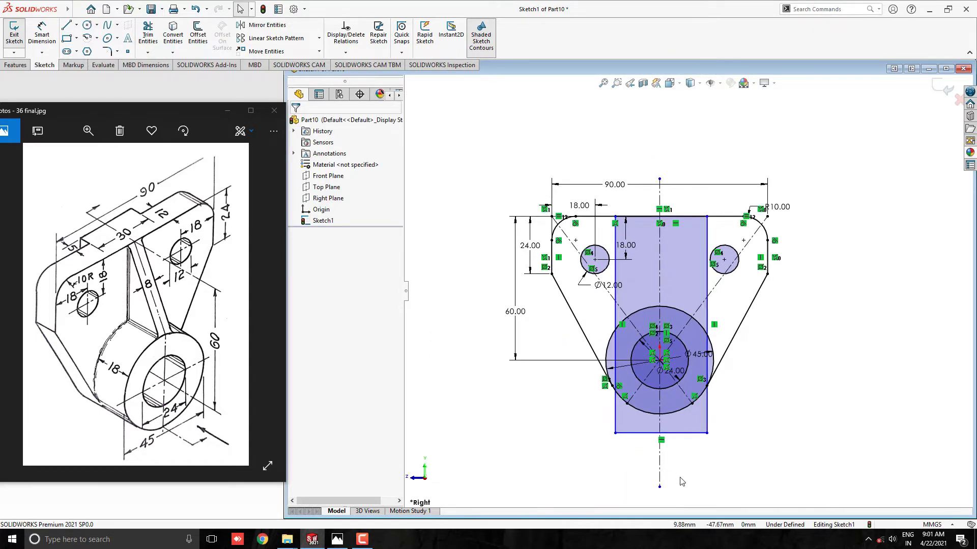
{"action": "scroll", "coordinate": [681, 481], "scroll_direction": "down", "scroll_amount": 1}
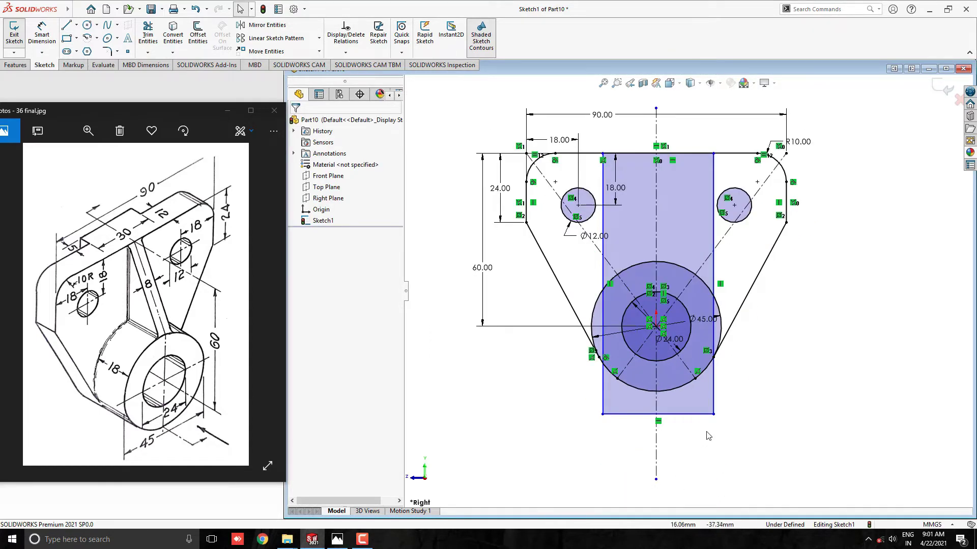
Dimension the rectangle 30 mm wide with its left side 15 mm from the centreline.
{"action": "left_click", "coordinate": [42, 35]}
{"action": "left_click", "coordinate": [685, 415]}
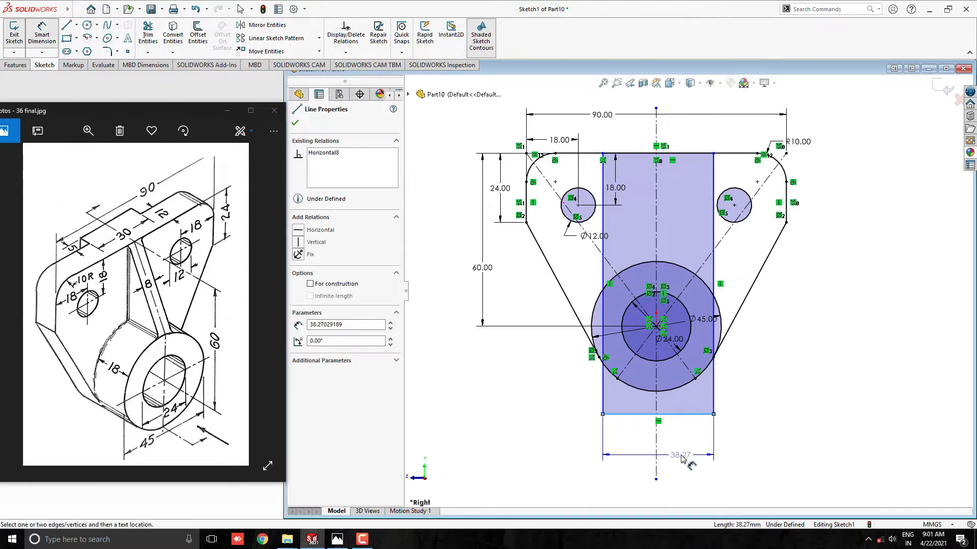
{"action": "left_click", "coordinate": [692, 458]}
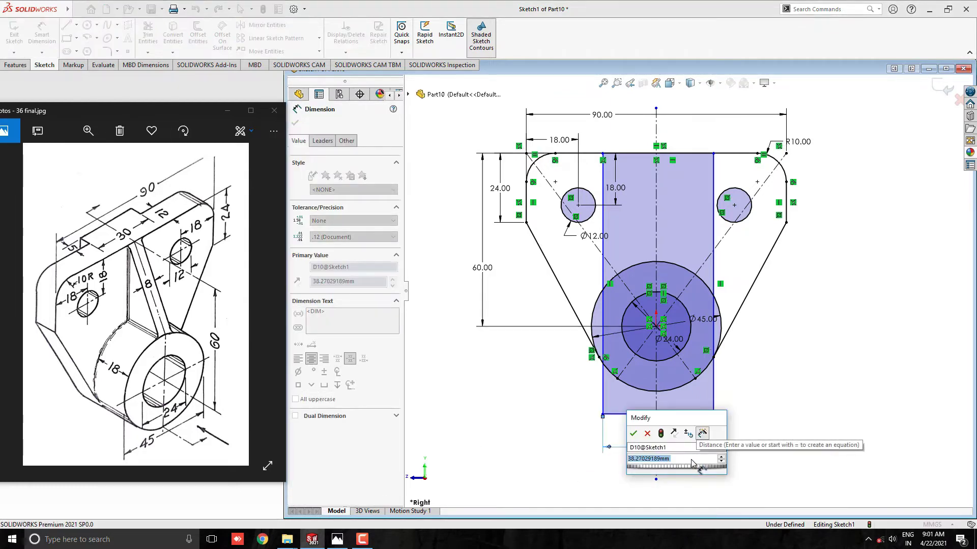
{"action": "key", "text": "Return"}
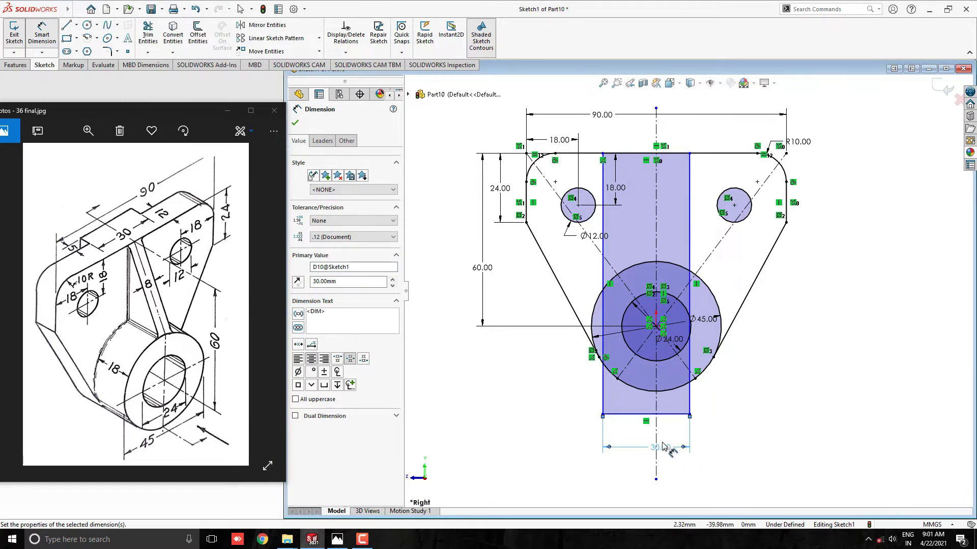
{"action": "scroll", "coordinate": [661, 446], "scroll_direction": "down", "scroll_amount": 2}
{"action": "left_click", "coordinate": [657, 416]}
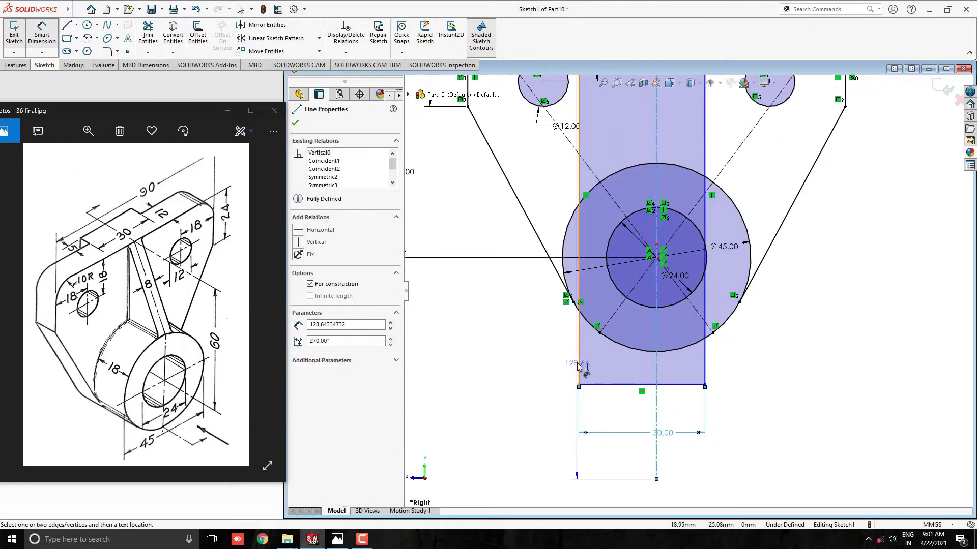
{"action": "left_click", "coordinate": [579, 367]}
{"action": "left_click", "coordinate": [613, 461]}
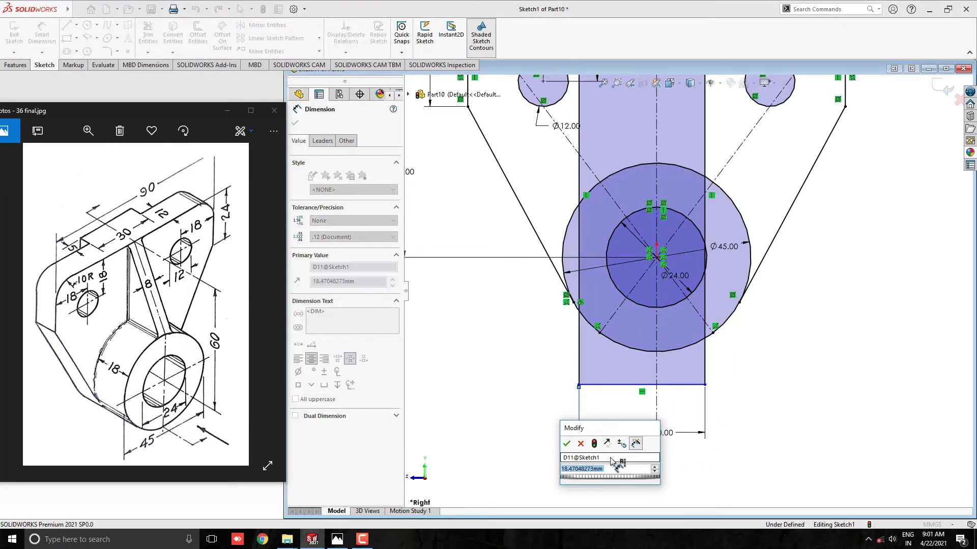
{"action": "type", "text": "15"}
{"action": "key", "text": "Return"}
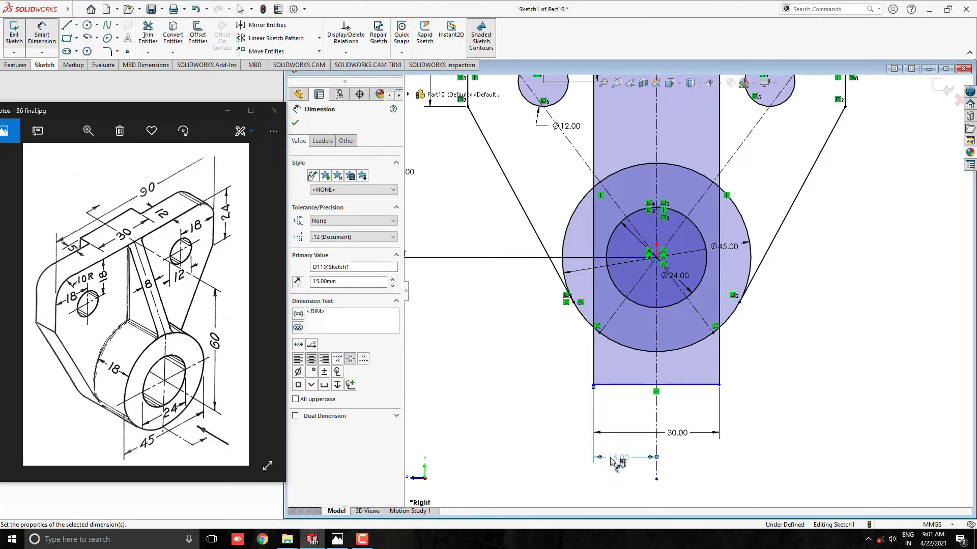
{"action": "scroll", "coordinate": [640, 419], "scroll_direction": "up", "scroll_amount": 3}
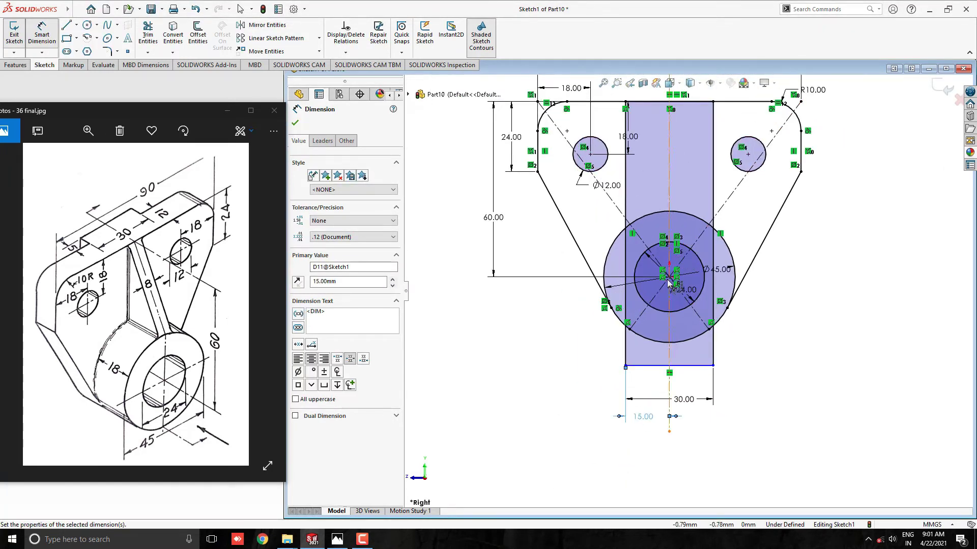
Trim the rectangle's bottom edge and lower sides back to the Ø45 circle.
{"action": "key", "text": "t"}
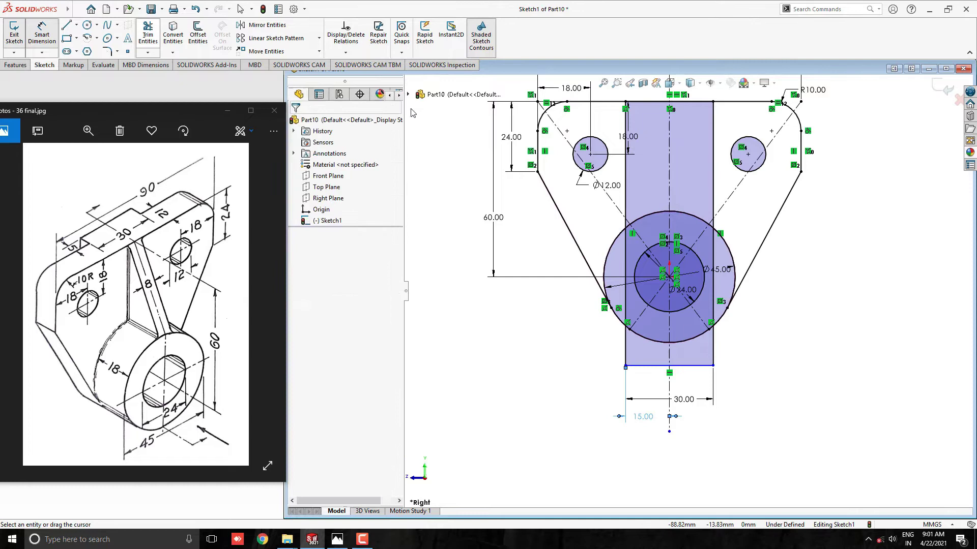
{"action": "scroll", "coordinate": [702, 333], "scroll_direction": "down", "scroll_amount": 2}
{"action": "mouse_move", "coordinate": [700, 333]}
{"action": "left_mouse_down"}
{"action": "mouse_move", "coordinate": [754, 355]}
{"action": "mouse_move", "coordinate": [647, 397]}
{"action": "mouse_move", "coordinate": [633, 369]}
{"action": "mouse_move", "coordinate": [612, 360]}
{"action": "left_mouse_up"}
{"action": "scroll", "coordinate": [637, 368], "scroll_direction": "up", "scroll_amount": 3}
{"action": "scroll", "coordinate": [656, 239], "scroll_direction": "down", "scroll_amount": 3}
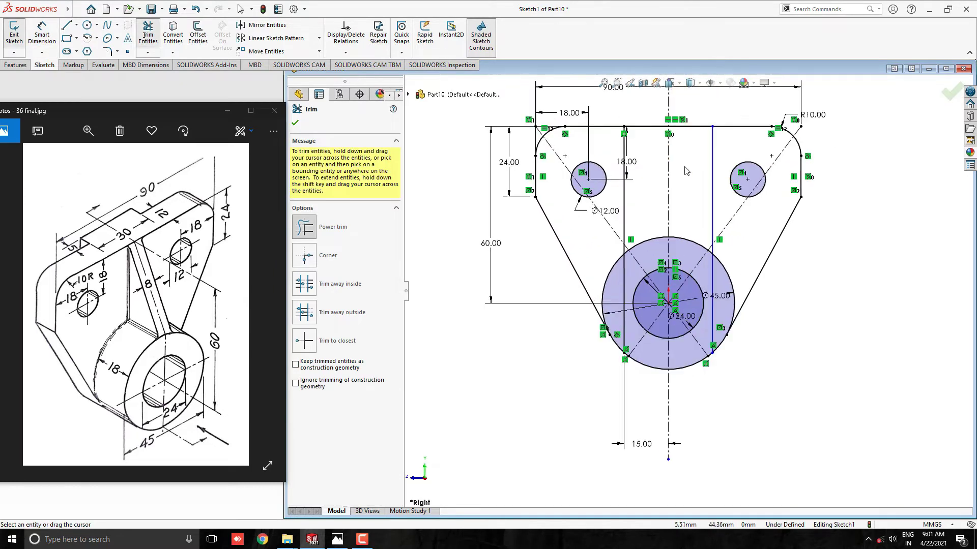
{"action": "key", "text": "Escape"}
{"action": "scroll", "coordinate": [670, 215], "scroll_direction": "up", "scroll_amount": 2}
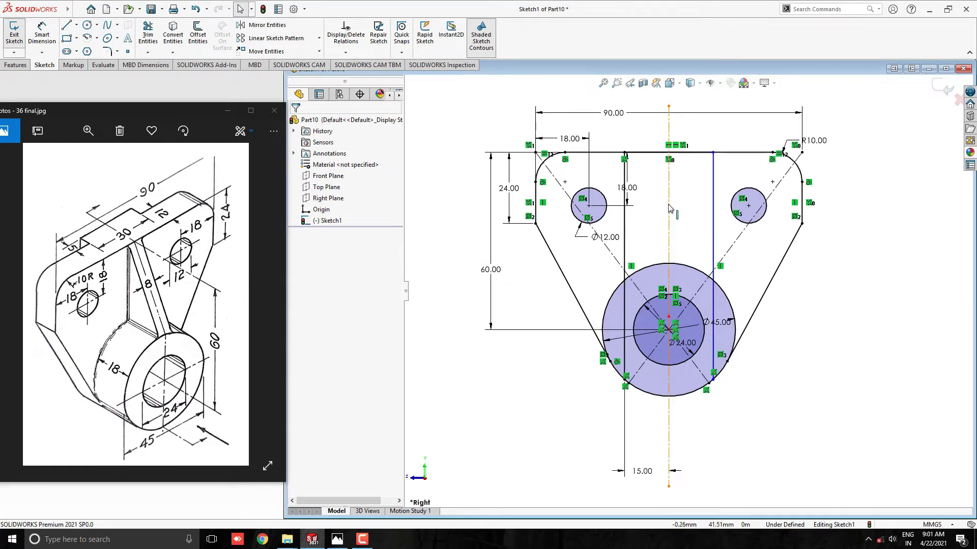
{"action": "scroll", "coordinate": [656, 219], "scroll_direction": "down", "scroll_amount": 2}
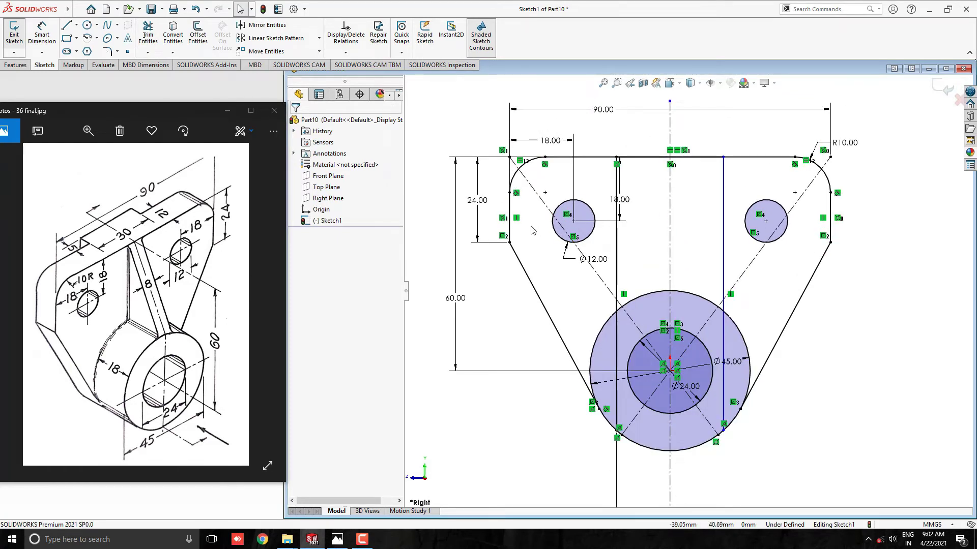
Extrude the central strip and bore-circle regions 5 mm in the reversed direction as Boss-Extrude1.
{"action": "left_click", "coordinate": [19, 66]}
{"action": "left_click", "coordinate": [19, 33]}
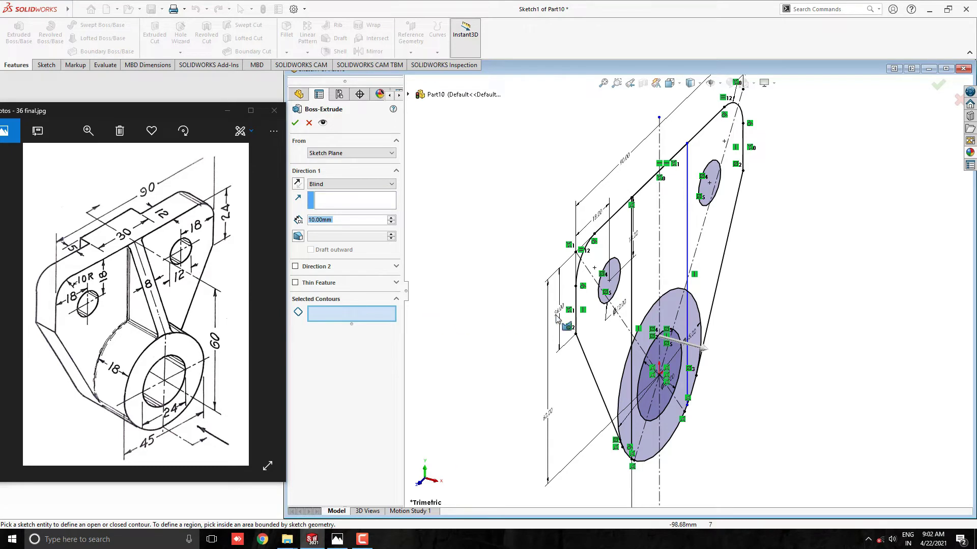
{"action": "left_click", "coordinate": [642, 279]}
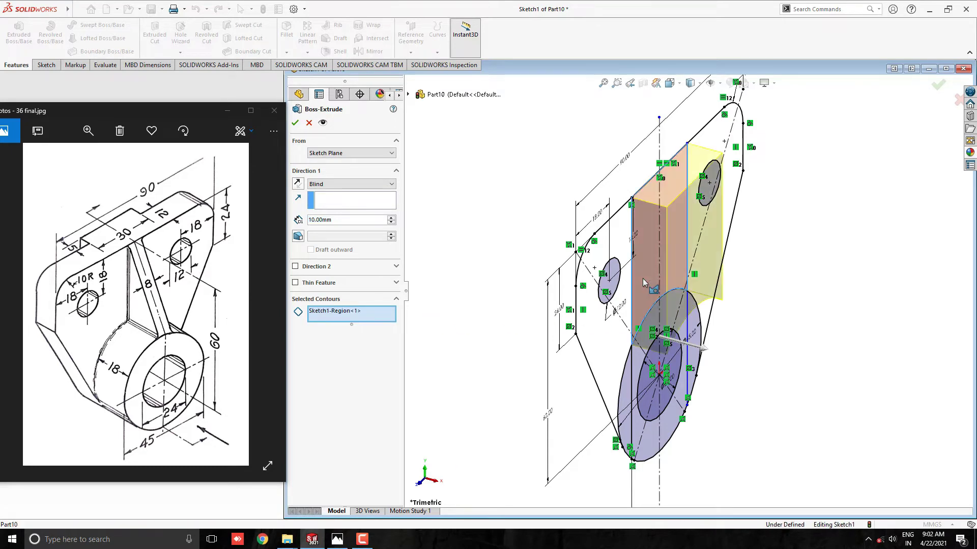
{"action": "scroll", "coordinate": [632, 346], "scroll_direction": "down", "scroll_amount": 2}
{"action": "left_click", "coordinate": [631, 353]}
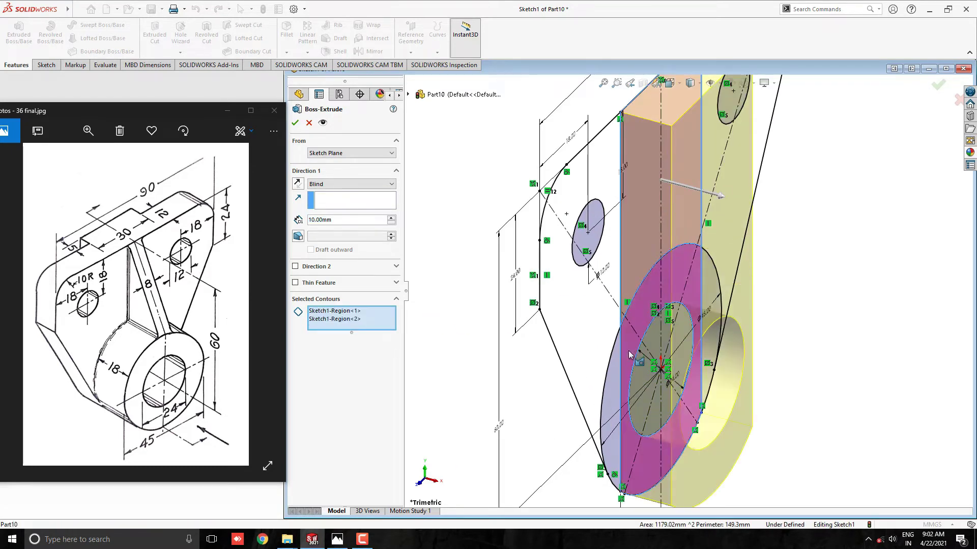
{"action": "scroll", "coordinate": [760, 338], "scroll_direction": "up", "scroll_amount": 2}
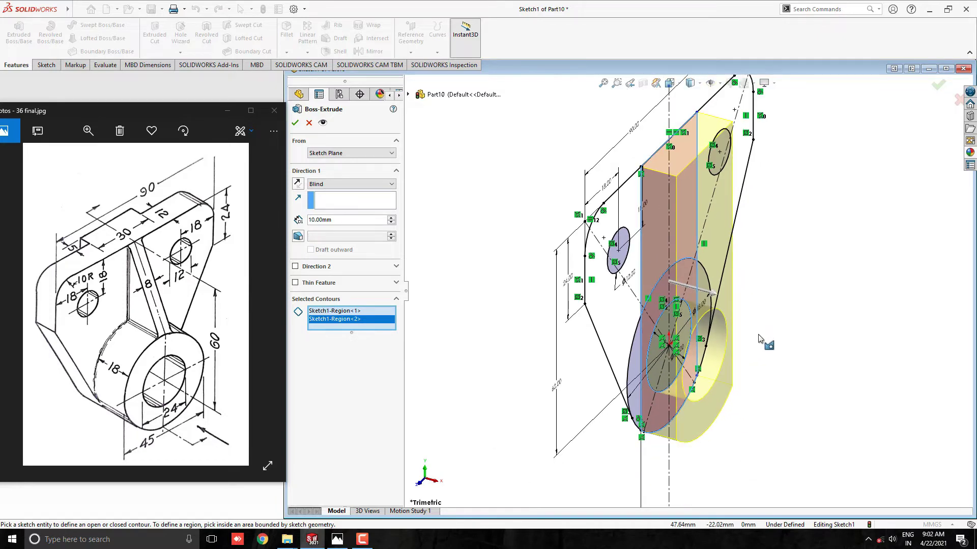
{"action": "left_click", "coordinate": [298, 185]}
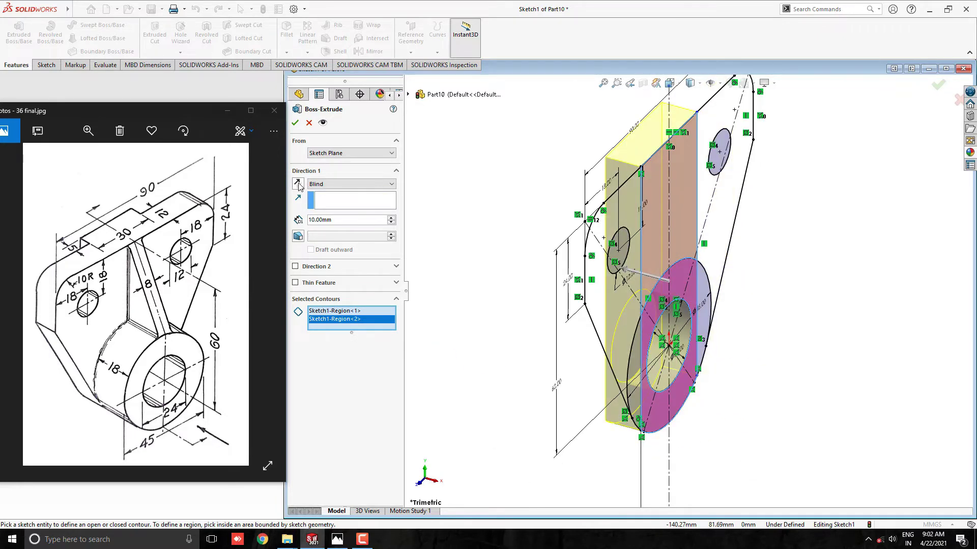
{"action": "left_click", "coordinate": [335, 221]}
{"action": "right_click", "coordinate": [342, 217]}
{"action": "type", "text": "5"}
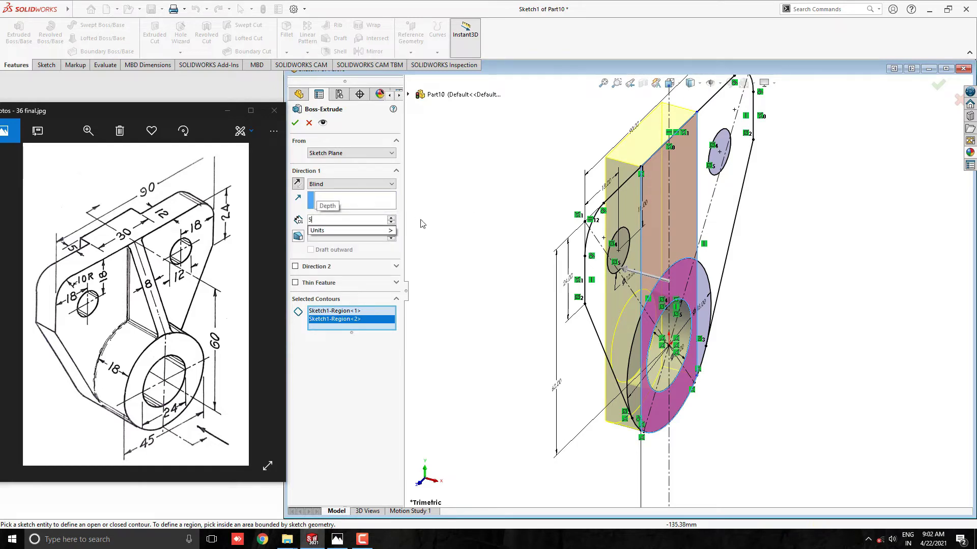
{"action": "key", "text": "Return"}
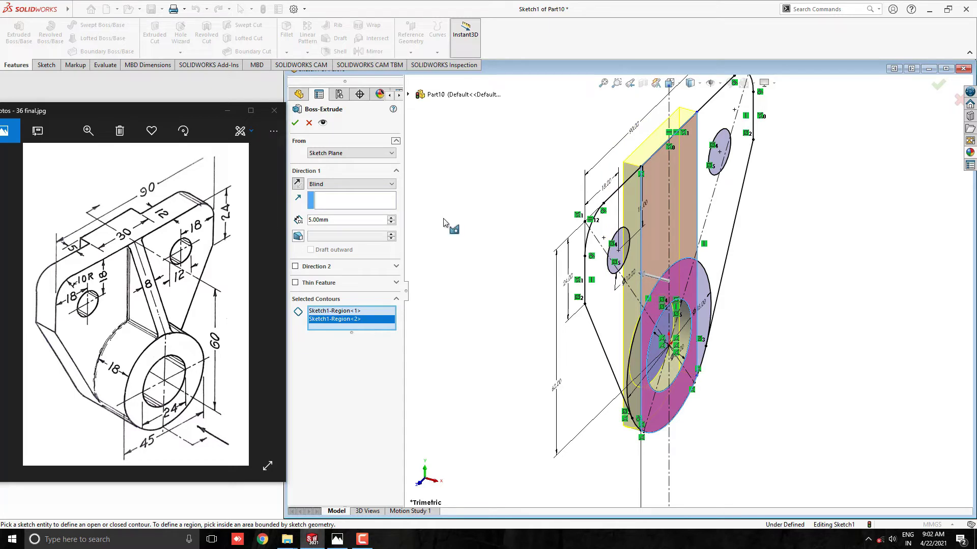
{"action": "left_click", "coordinate": [295, 122]}
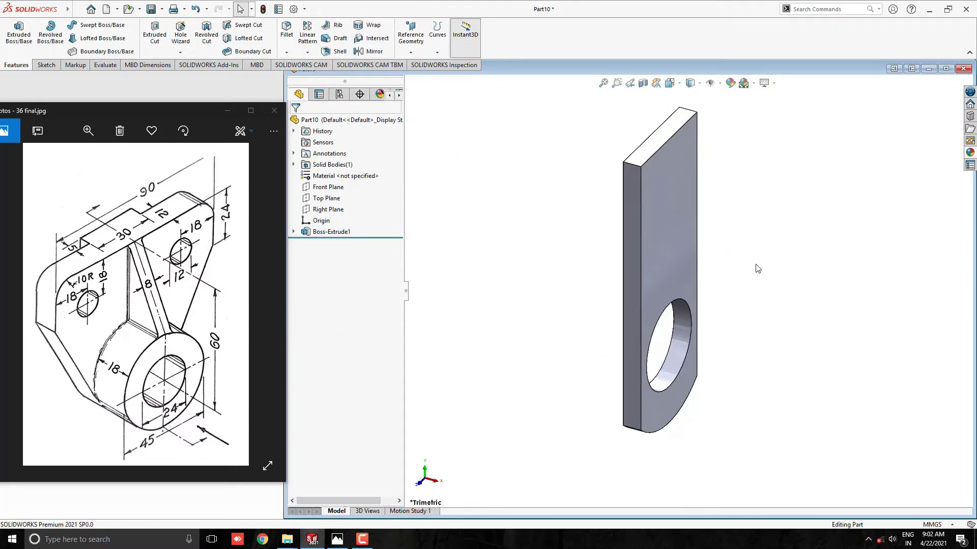
Extrude the Ø45 boss ring regions of Sketch1 to 30 mm (12+18) into a hollow cylinder.
{"action": "left_click", "coordinate": [293, 231]}
{"action": "left_click", "coordinate": [337, 242]}
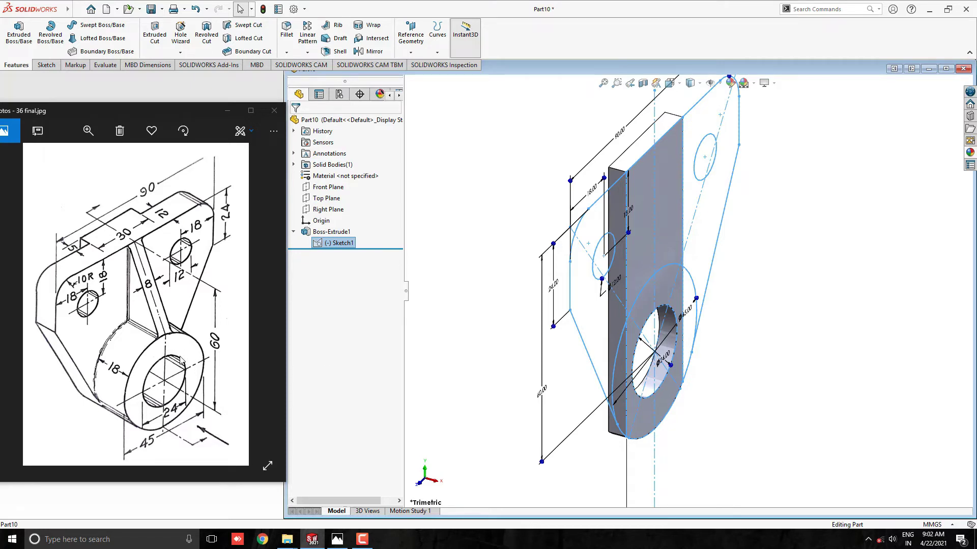
{"action": "left_click", "coordinate": [18, 31]}
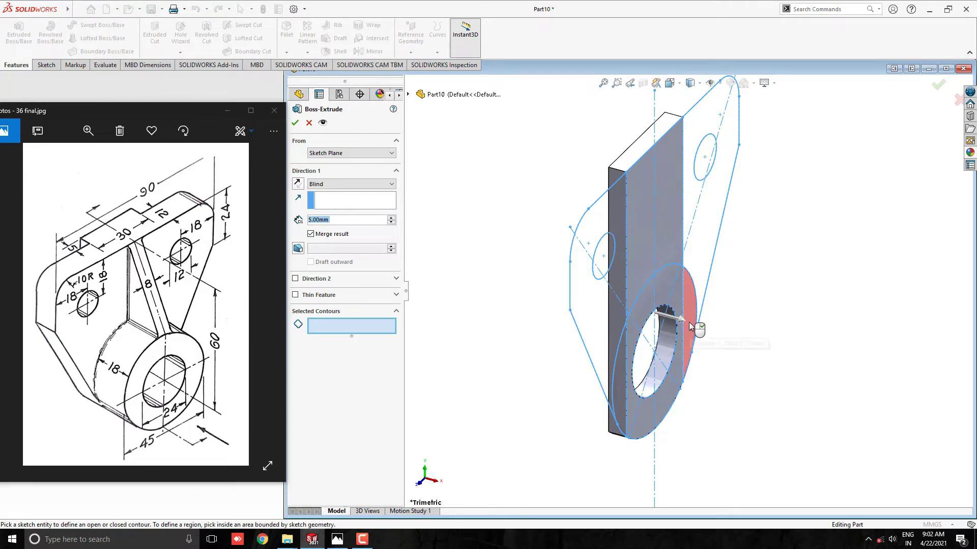
{"action": "left_click", "coordinate": [689, 326]}
{"action": "mouse_move", "coordinate": [678, 317]}
{"action": "left_mouse_down"}
{"action": "mouse_move", "coordinate": [669, 281]}
{"action": "mouse_move", "coordinate": [692, 321]}
{"action": "left_mouse_up"}
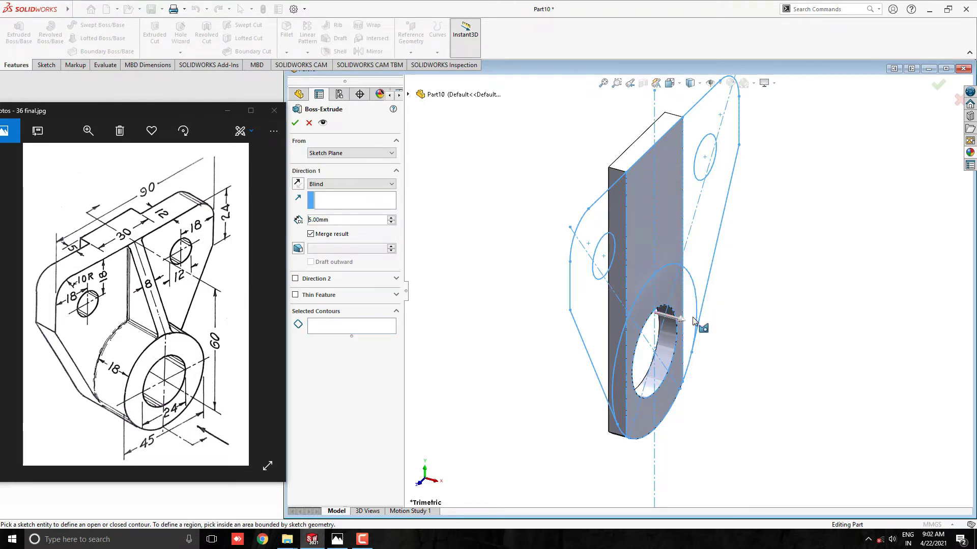
{"action": "left_click", "coordinate": [698, 326]}
{"action": "left_click", "coordinate": [660, 288]}
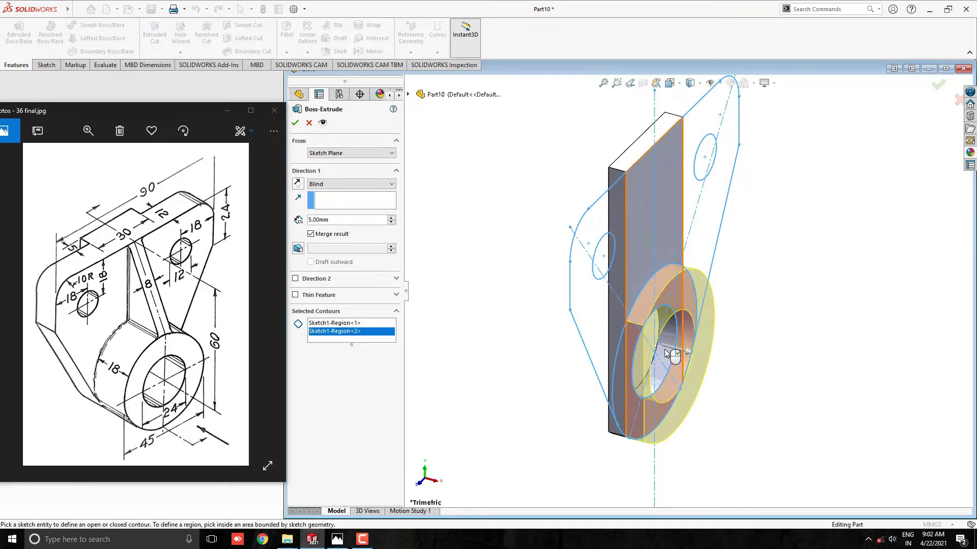
{"action": "left_click", "coordinate": [621, 379]}
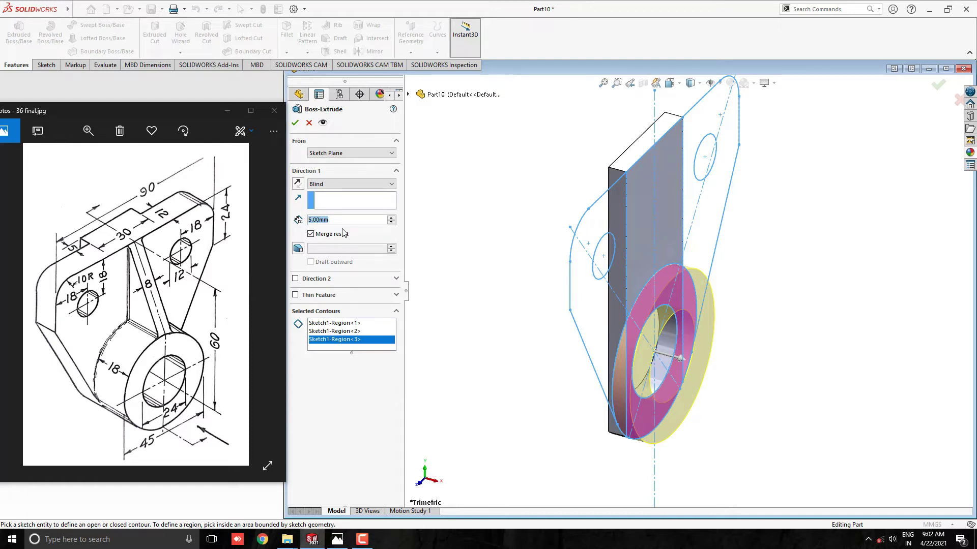
{"action": "type", "text": "12+18"}
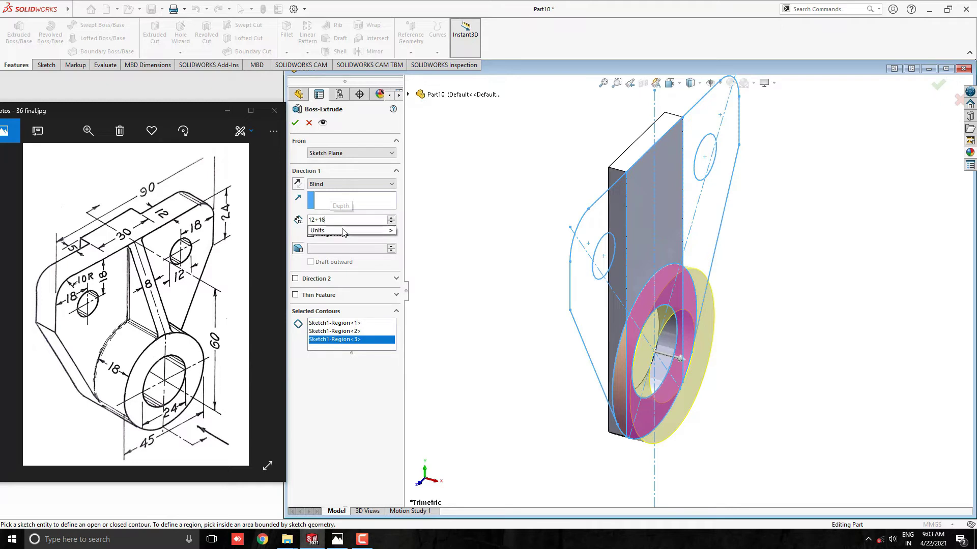
{"action": "key", "text": "Return"}
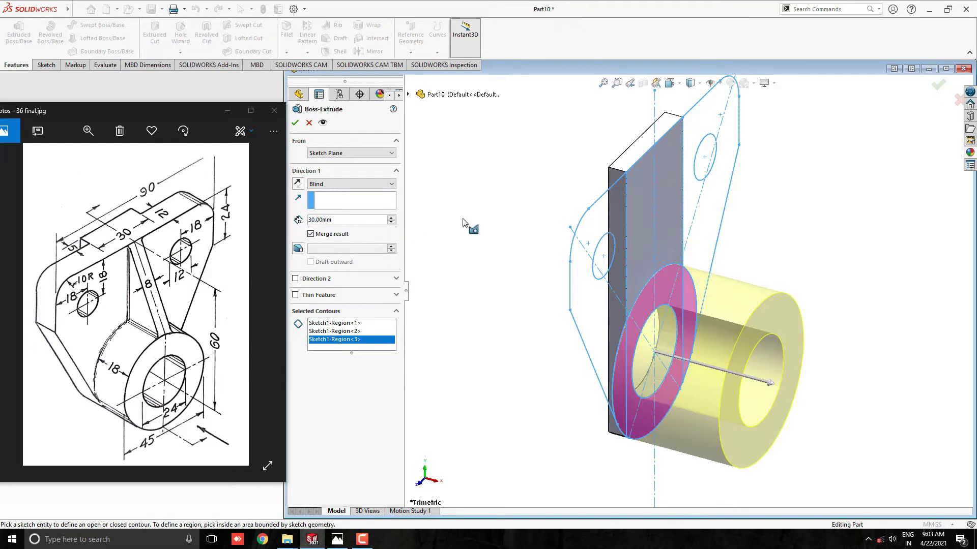
{"action": "left_click", "coordinate": [295, 123]}
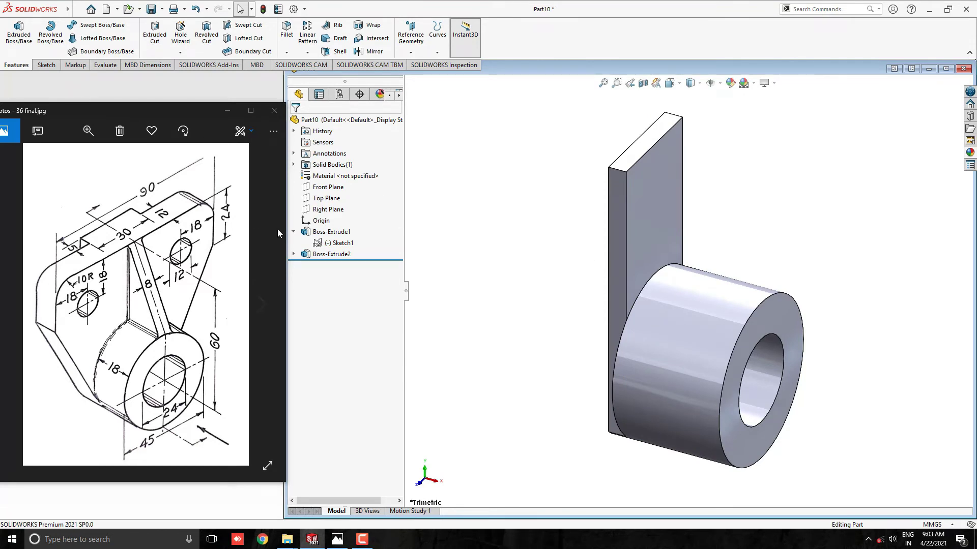
Extrude the three triangular plate regions of Sketch1 by 12 mm, keeping both Ø12 holes.
{"action": "left_click", "coordinate": [347, 244]}
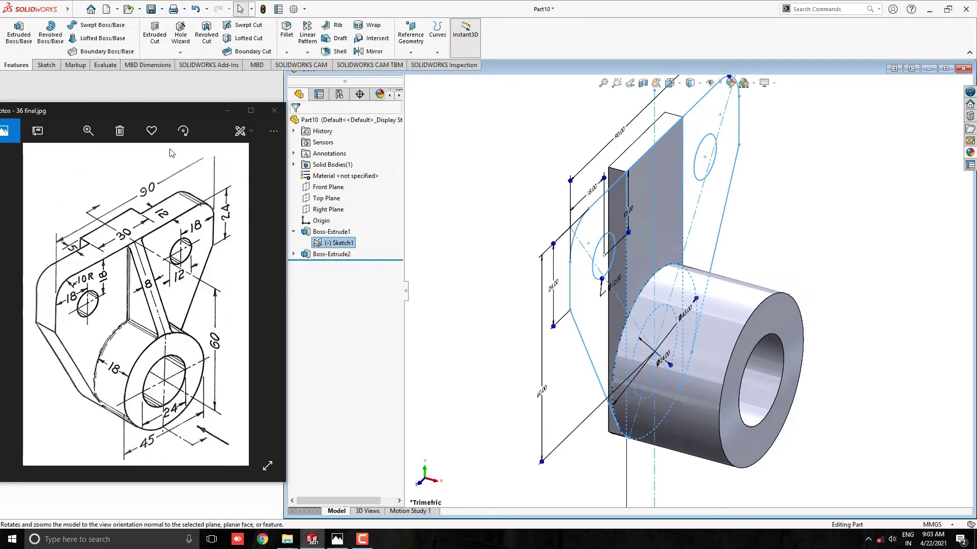
{"action": "left_click", "coordinate": [19, 36]}
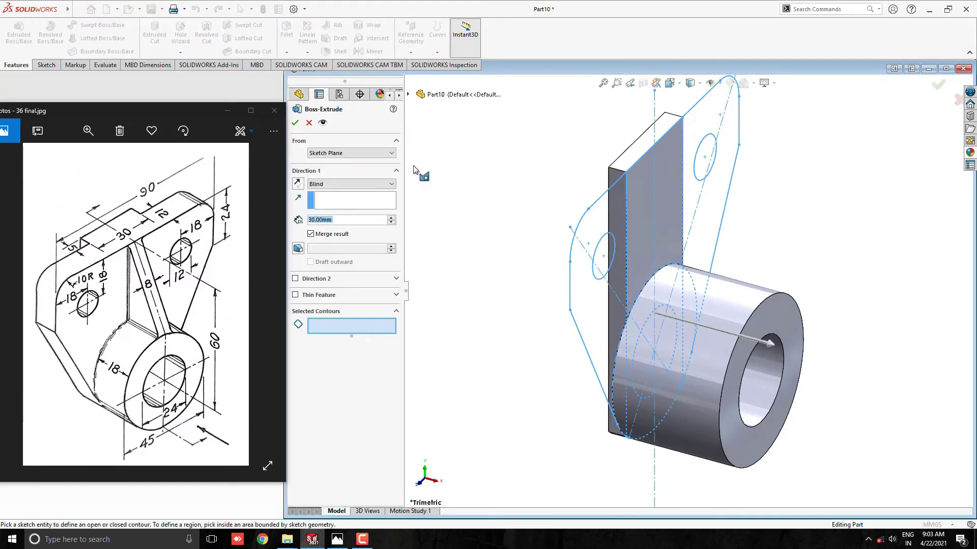
{"action": "left_click", "coordinate": [696, 235]}
{"action": "left_click", "coordinate": [664, 234]}
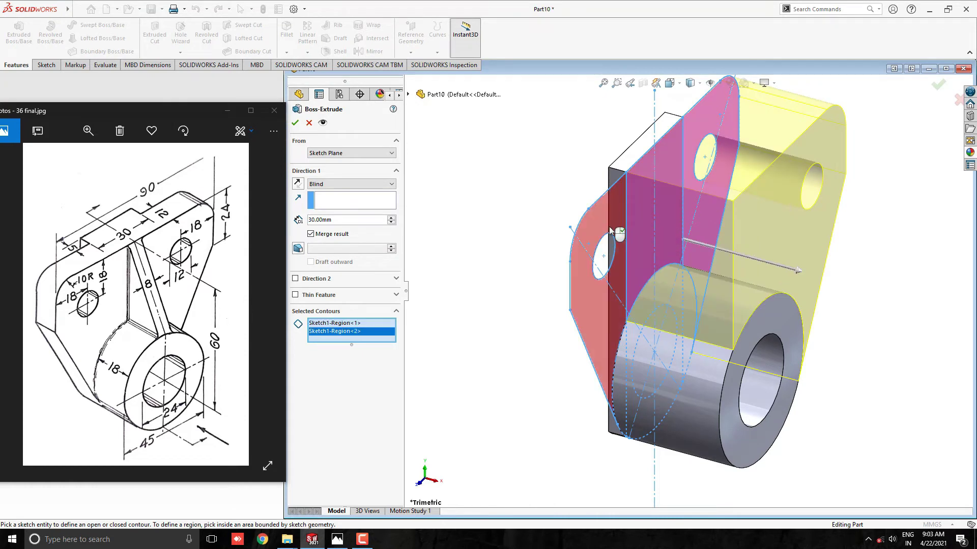
{"action": "left_click", "coordinate": [585, 290]}
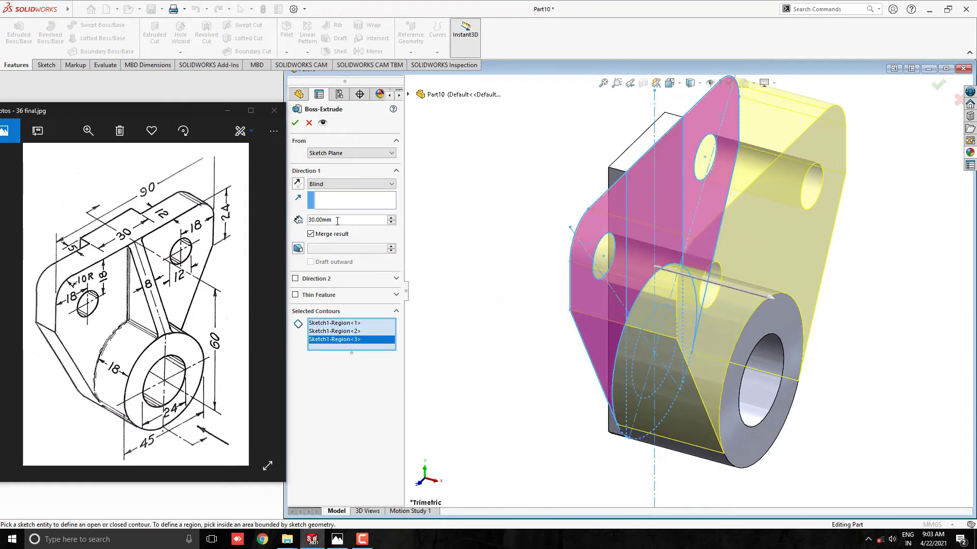
{"action": "type", "text": "12"}
{"action": "key", "text": "Return"}
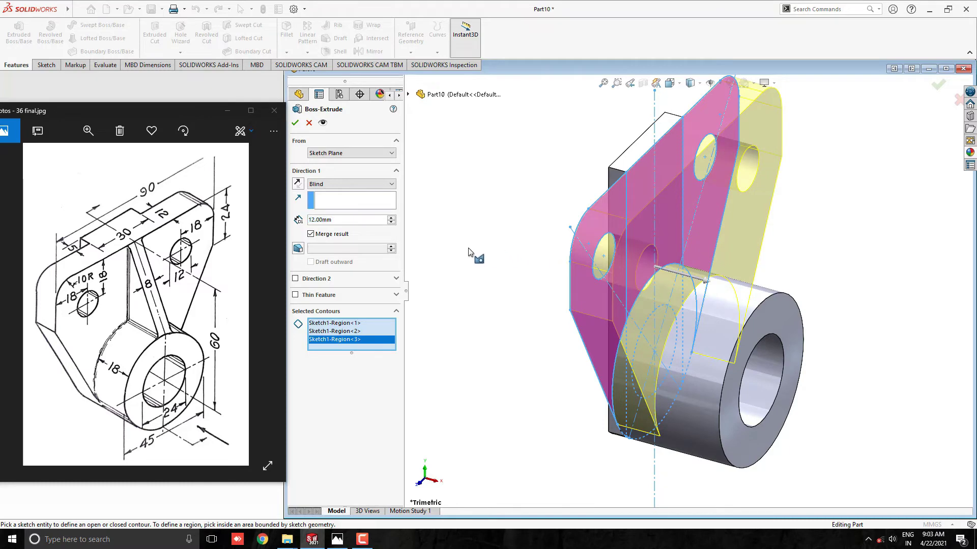
{"action": "left_click", "coordinate": [295, 123]}
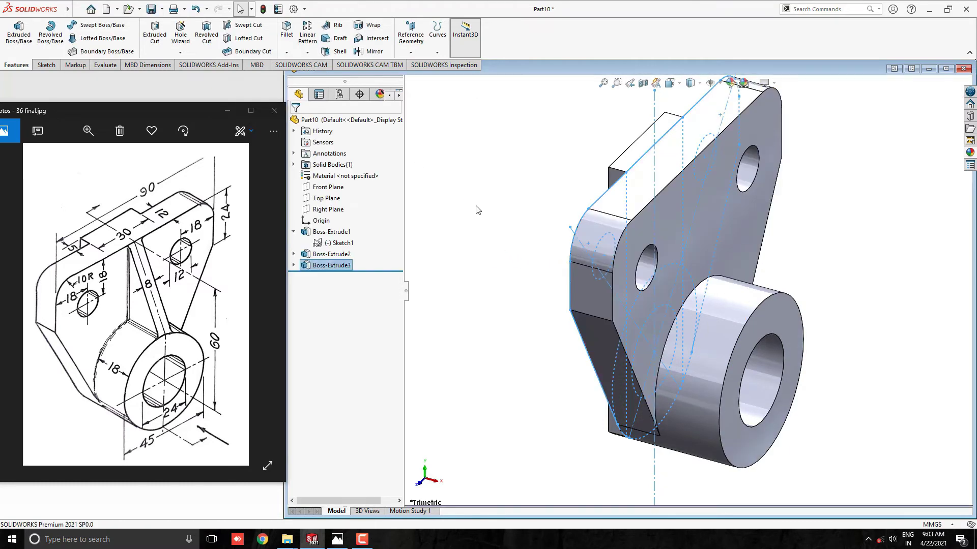
Start a new sketch on the Front Plane.
{"action": "scroll", "coordinate": [491, 229], "scroll_direction": "up", "scroll_amount": 3}
{"action": "middle_click_drag", "start_coordinate": [686, 307], "coordinate": [566, 295]}
{"action": "scroll", "coordinate": [694, 274], "scroll_direction": "down", "scroll_amount": 2}
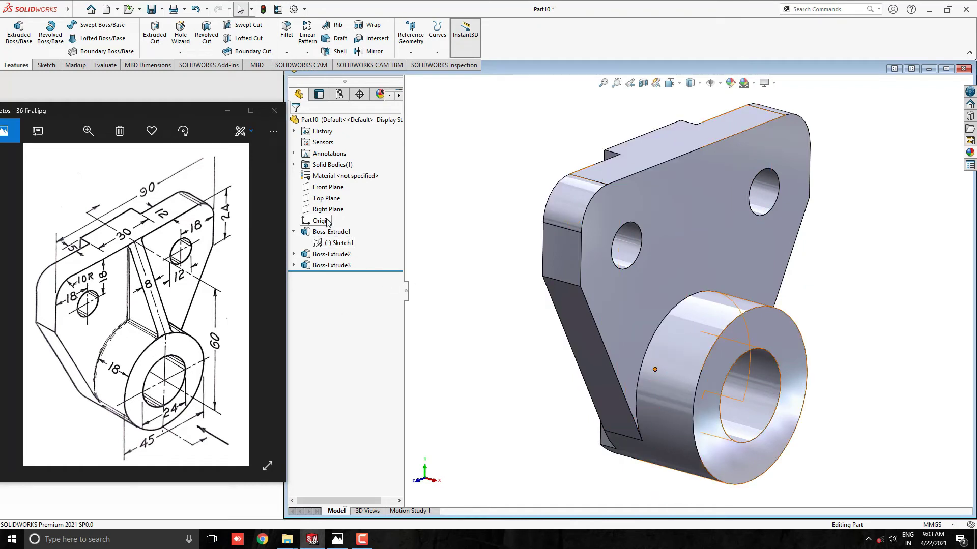
{"action": "left_click", "coordinate": [330, 187]}
{"action": "left_click", "coordinate": [338, 178]}
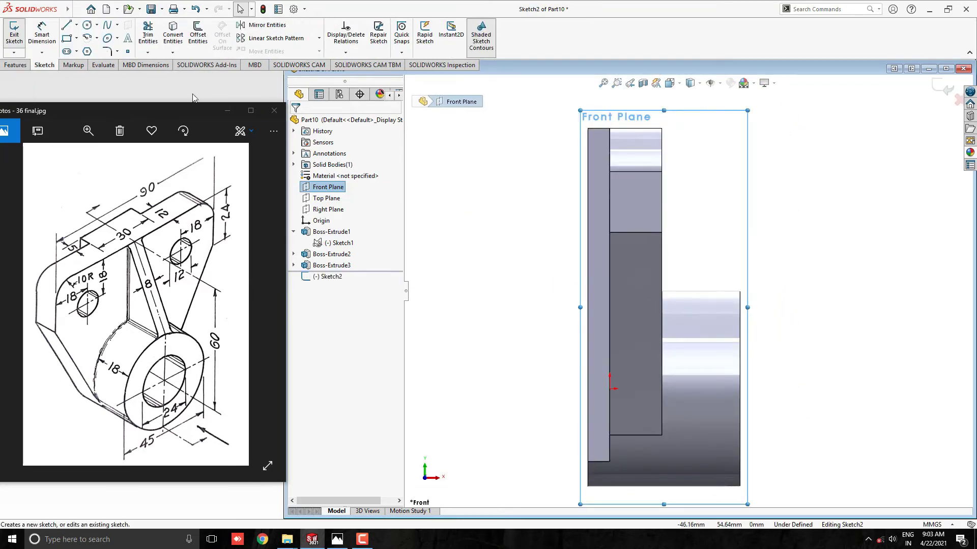
Draw a slanted line from the plate's top corner to a point 2 mm above the boss.
{"action": "left_click", "coordinate": [68, 28]}
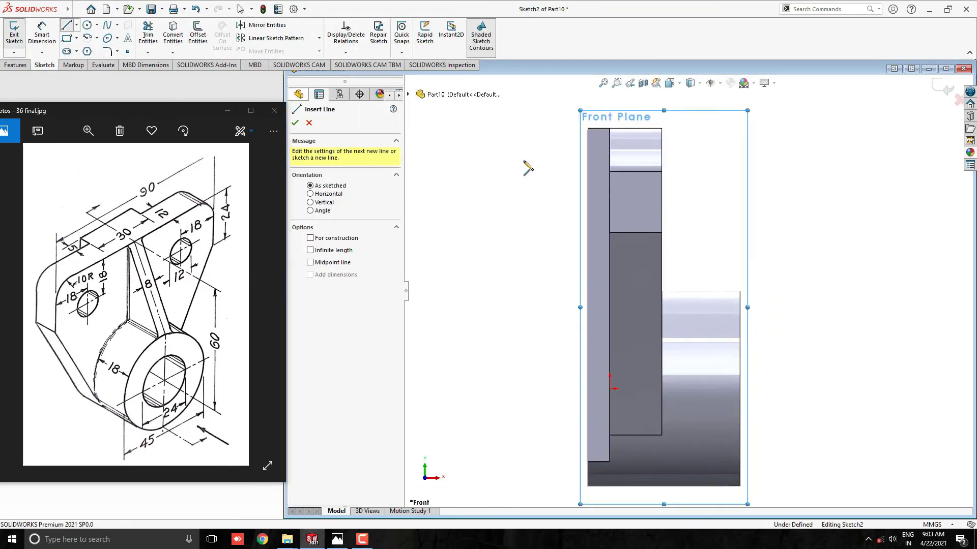
{"action": "left_click", "coordinate": [662, 130]}
{"action": "scroll", "coordinate": [742, 292], "scroll_direction": "down", "scroll_amount": 1}
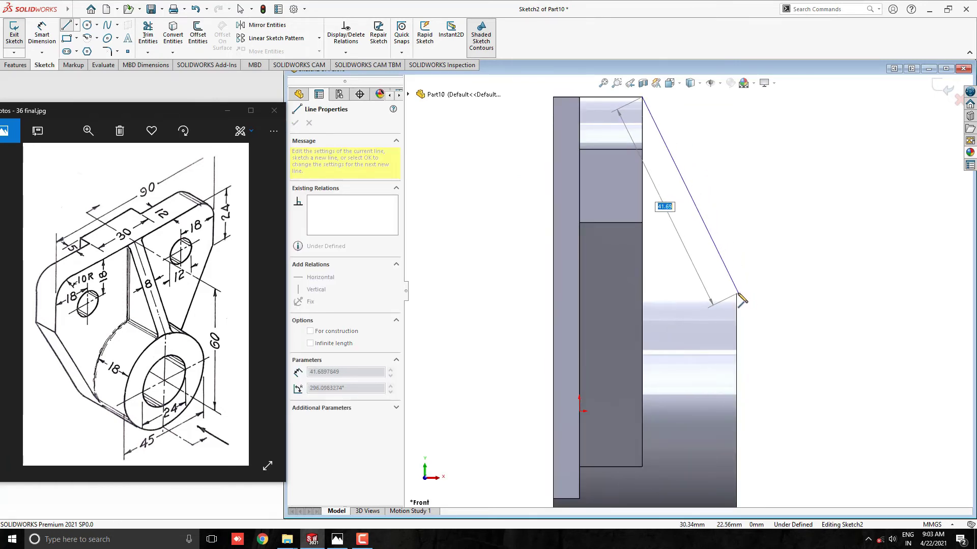
{"action": "left_click", "coordinate": [736, 294]}
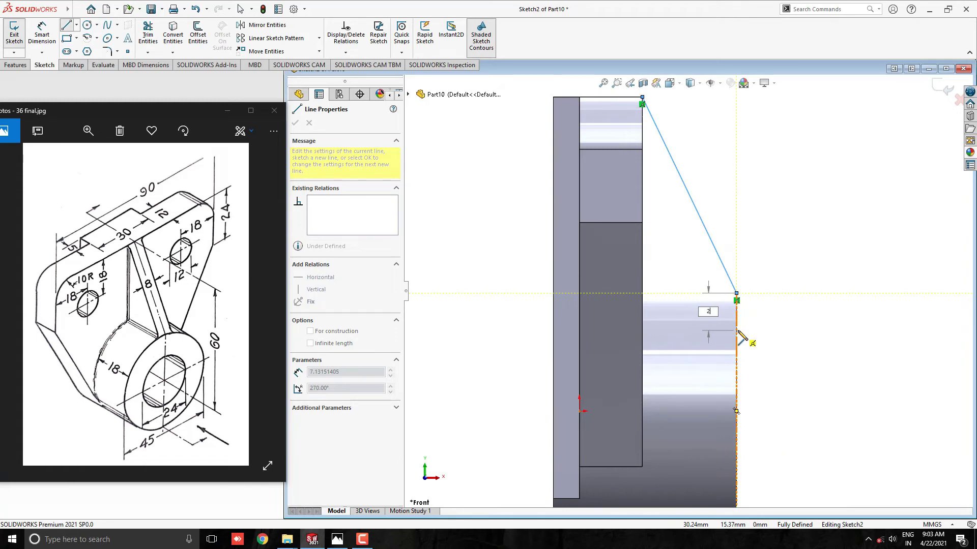
{"action": "type", "text": "2"}
{"action": "key", "text": "Return"}
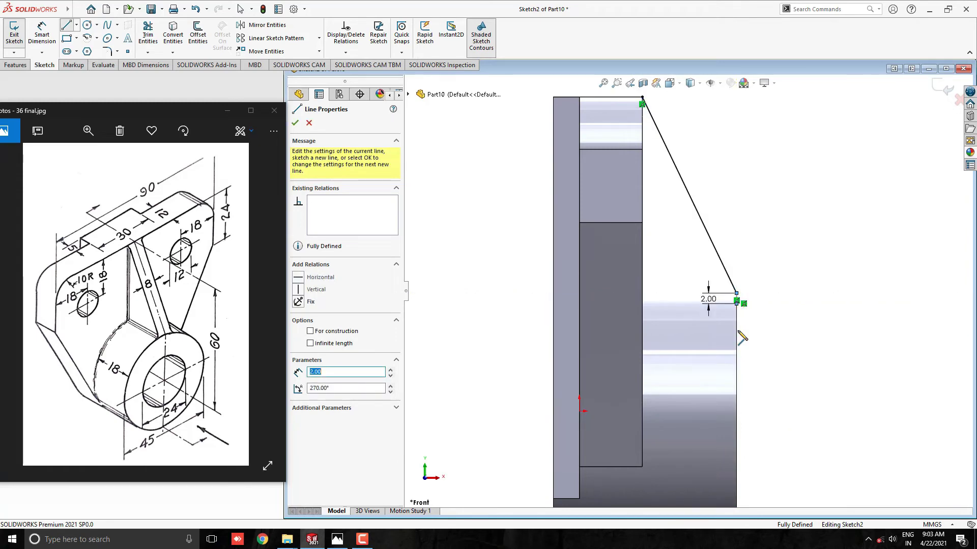
{"action": "key", "text": "Escape"}
{"action": "middle_click_drag", "start_coordinate": [756, 310], "coordinate": [713, 340]}
{"action": "mouse_move", "coordinate": [443, 204]}
{"action": "middle_mouse_down"}
{"action": "mouse_move", "coordinate": [450, 199]}
{"action": "mouse_move", "coordinate": [440, 191]}
{"action": "middle_mouse_up"}
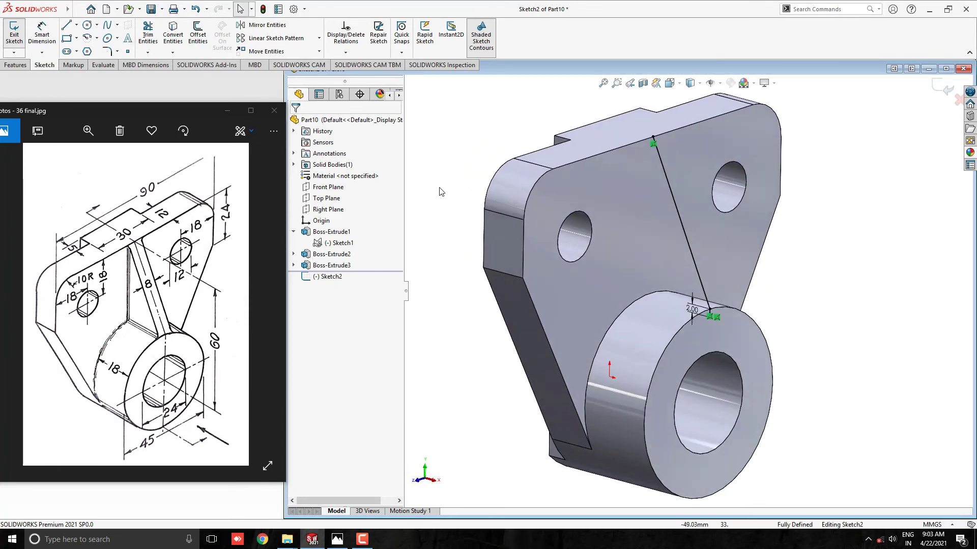
Create an 8 mm-thick rib from the sketched line, joining the plate to the boss.
{"action": "left_click", "coordinate": [21, 68]}
{"action": "left_click", "coordinate": [331, 28]}
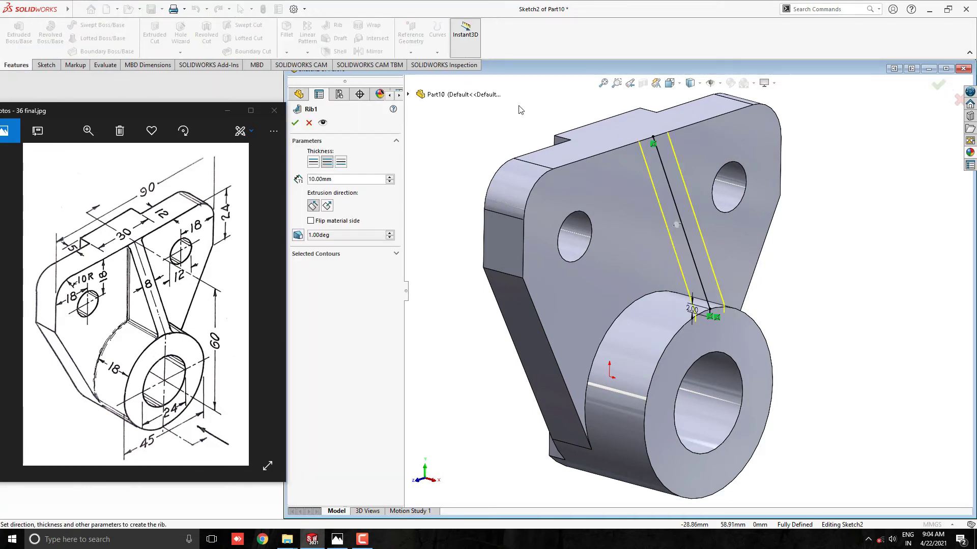
{"action": "middle_click_drag", "start_coordinate": [500, 136], "coordinate": [503, 134]}
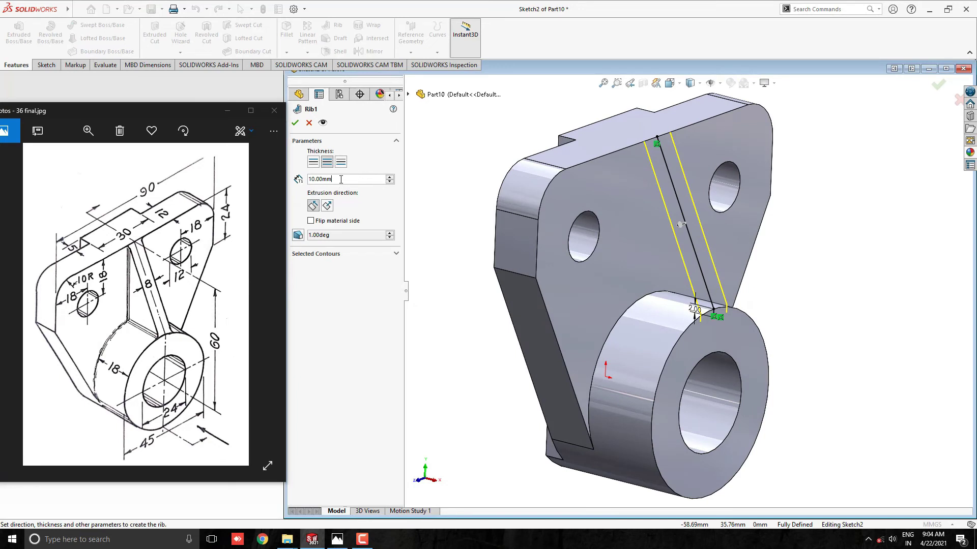
{"action": "type", "text": "8"}
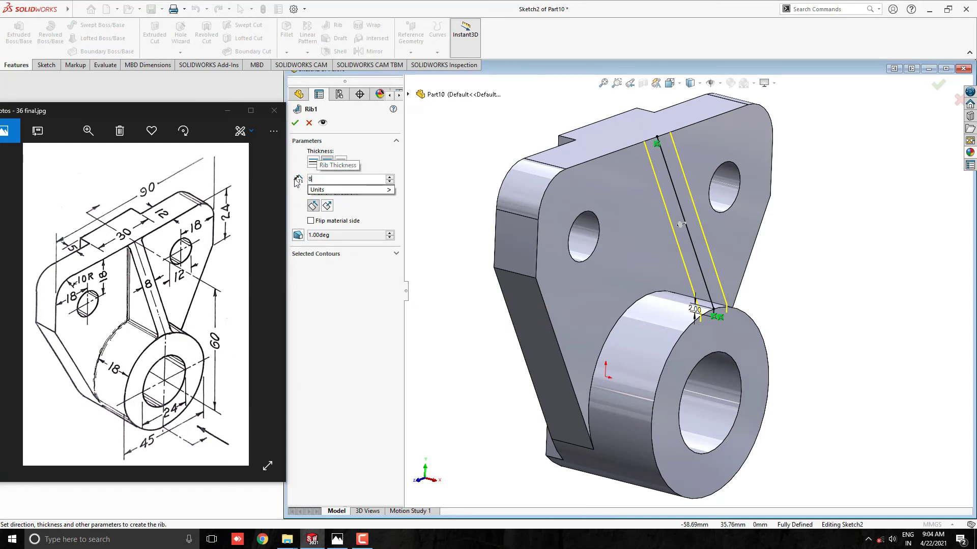
{"action": "key", "text": "Return"}
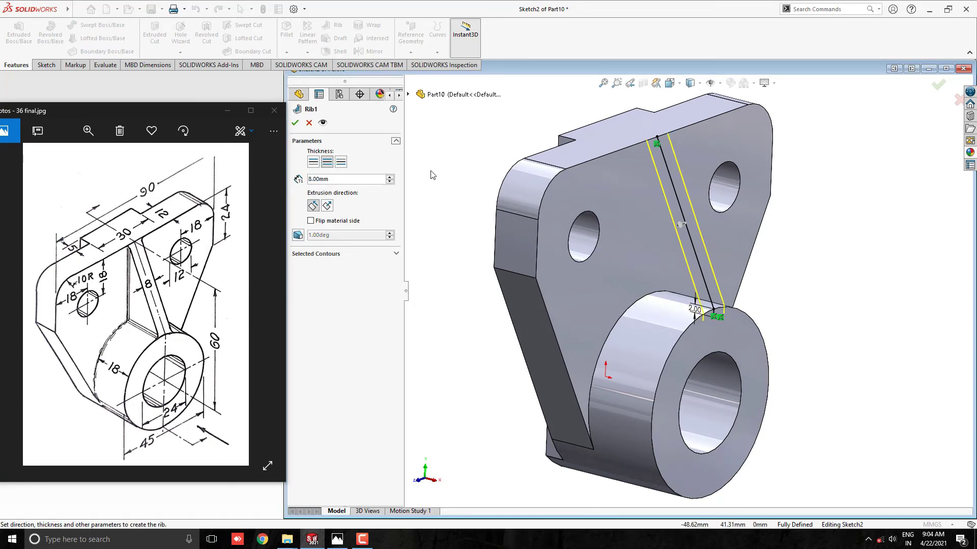
{"action": "left_click", "coordinate": [295, 123]}
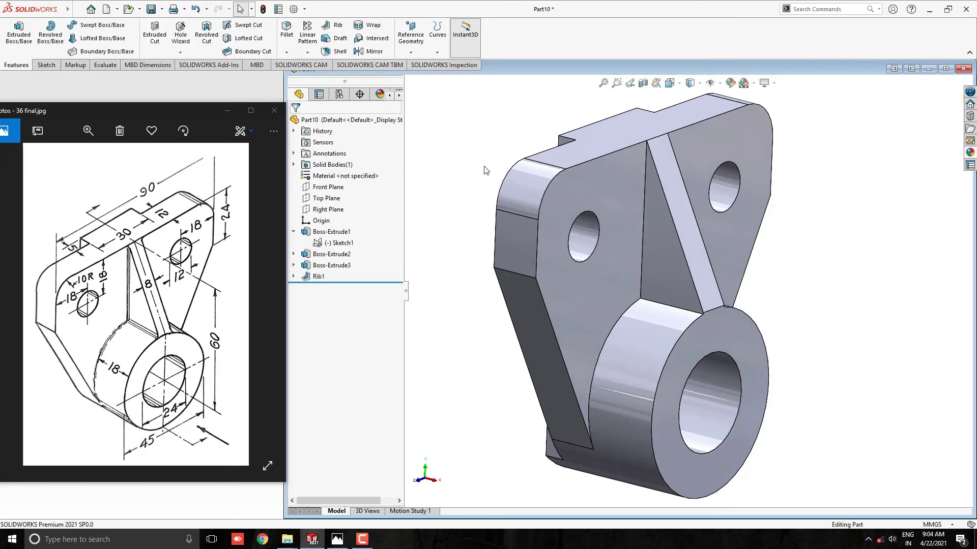
{"action": "middle_click_drag", "start_coordinate": [656, 250], "coordinate": [697, 247]}
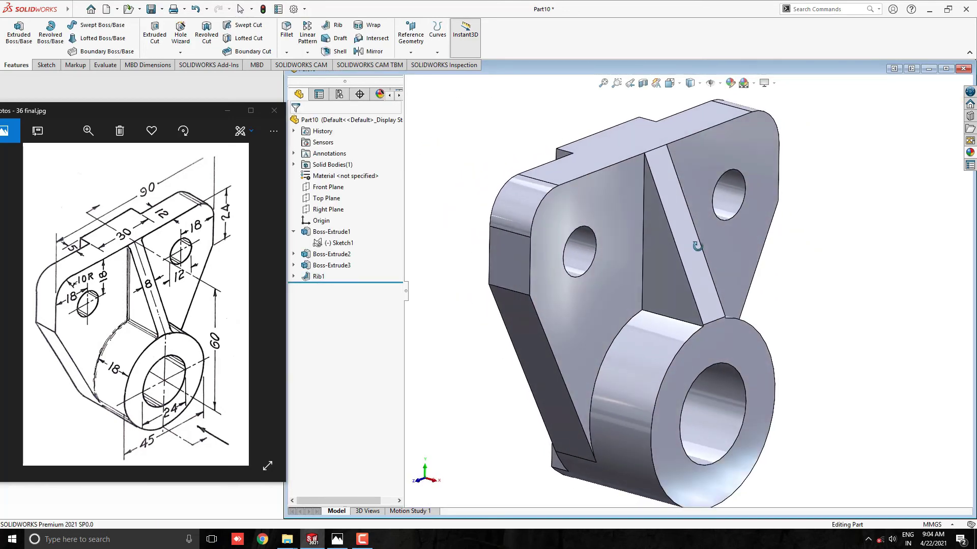
Start a 2.5 mm fillet on the boss base edge, the vertical edge and the rib's base edge.
{"action": "left_click", "coordinate": [287, 32]}
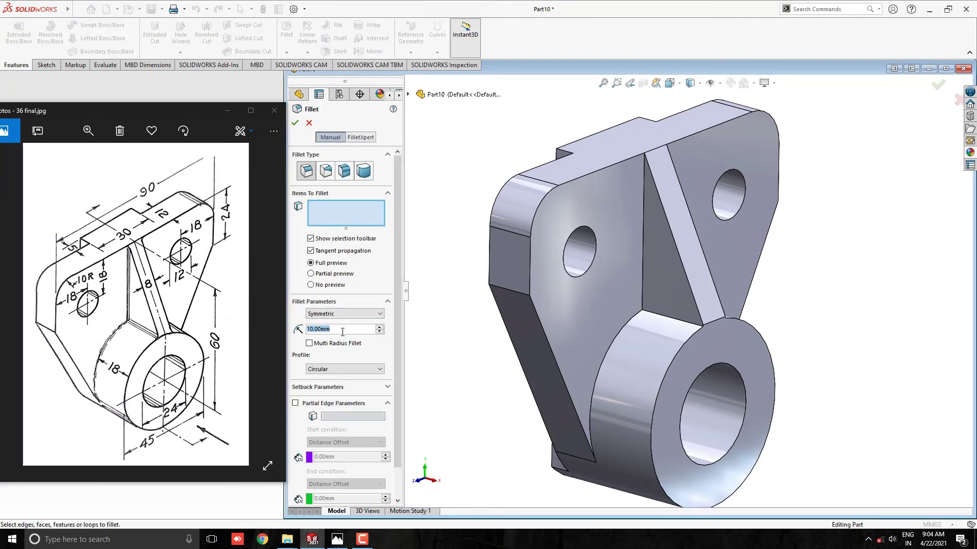
{"action": "type", "text": "2.5"}
{"action": "key", "text": "Return"}
{"action": "left_click", "coordinate": [628, 332]}
{"action": "left_click", "coordinate": [642, 229]}
{"action": "left_click", "coordinate": [702, 321]}
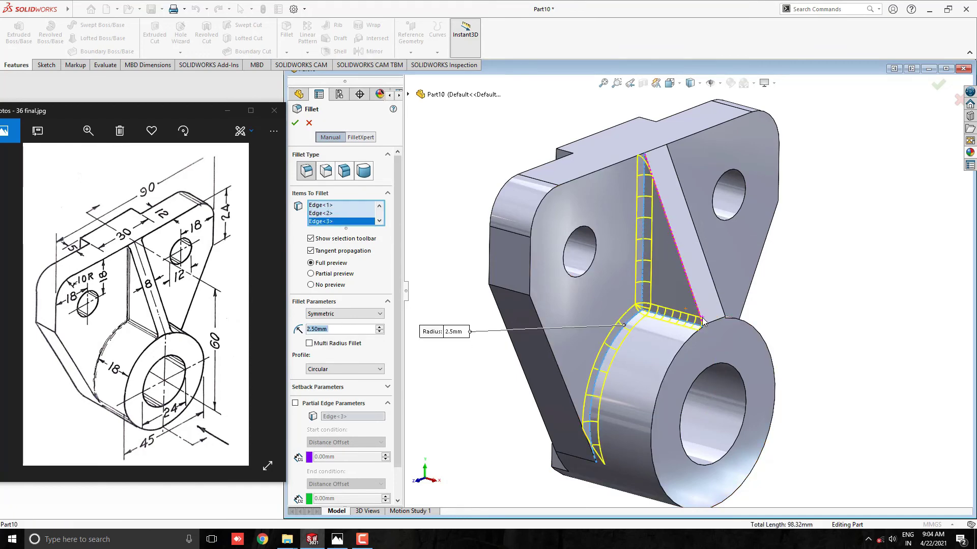
Add the three edges on the rib's far side and apply the 2.5 mm fillets.
{"action": "middle_click_drag", "start_coordinate": [702, 321], "coordinate": [745, 285]}
{"action": "left_click", "coordinate": [745, 285]}
{"action": "left_click", "coordinate": [633, 178]}
{"action": "left_click", "coordinate": [666, 275]}
{"action": "middle_click_drag", "start_coordinate": [666, 275], "coordinate": [694, 266]}
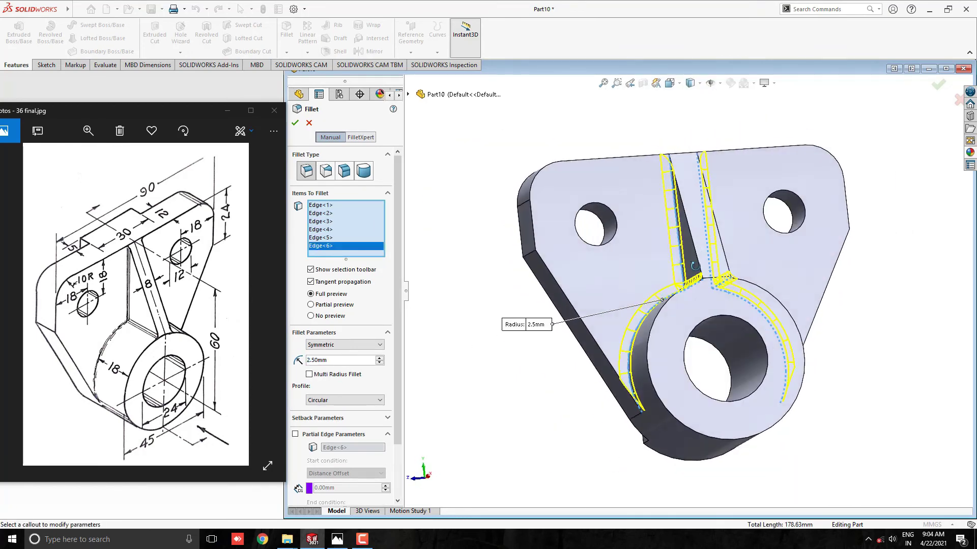
{"action": "key", "text": "Return"}
{"action": "scroll", "coordinate": [739, 294], "scroll_direction": "down", "scroll_amount": 3}
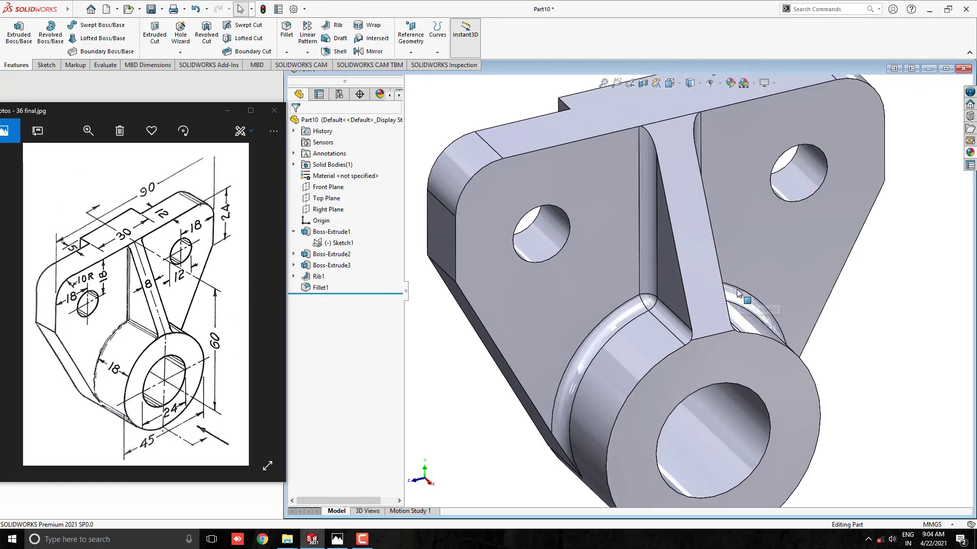
{"action": "scroll", "coordinate": [739, 293], "scroll_direction": "up", "scroll_amount": 4}
{"action": "middle_click_drag", "start_coordinate": [738, 293], "coordinate": [523, 277]}
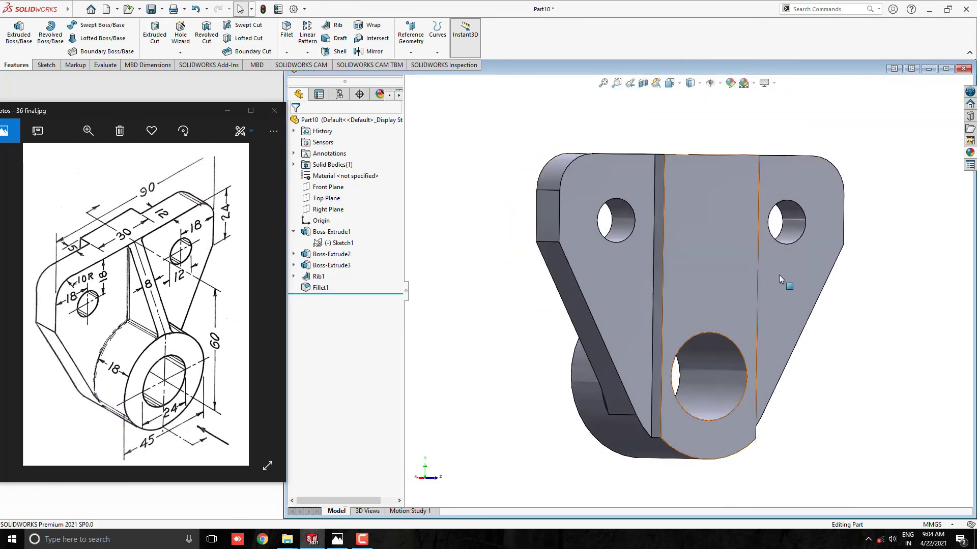
{"action": "middle_click_drag", "start_coordinate": [779, 274], "coordinate": [602, 305]}
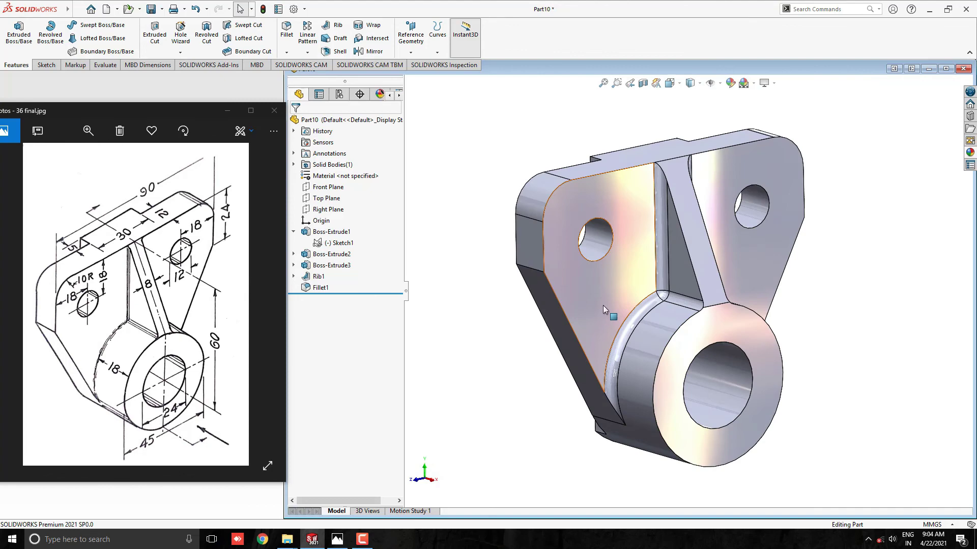
Minimize the reference drawing viewer and maximize the part window.
{"action": "left_click", "coordinate": [222, 112]}
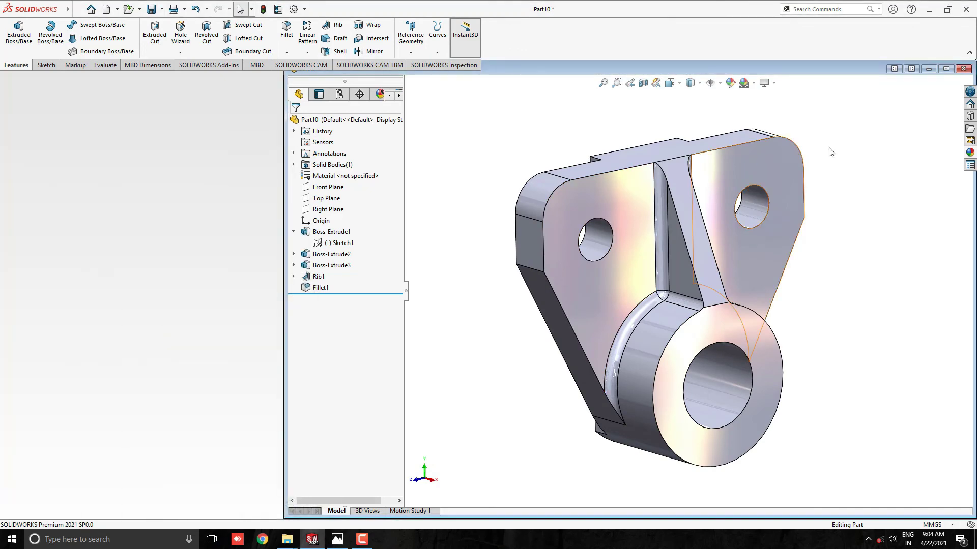
{"action": "left_click", "coordinate": [945, 69]}
{"action": "middle_click_drag", "start_coordinate": [557, 254], "coordinate": [555, 276]}
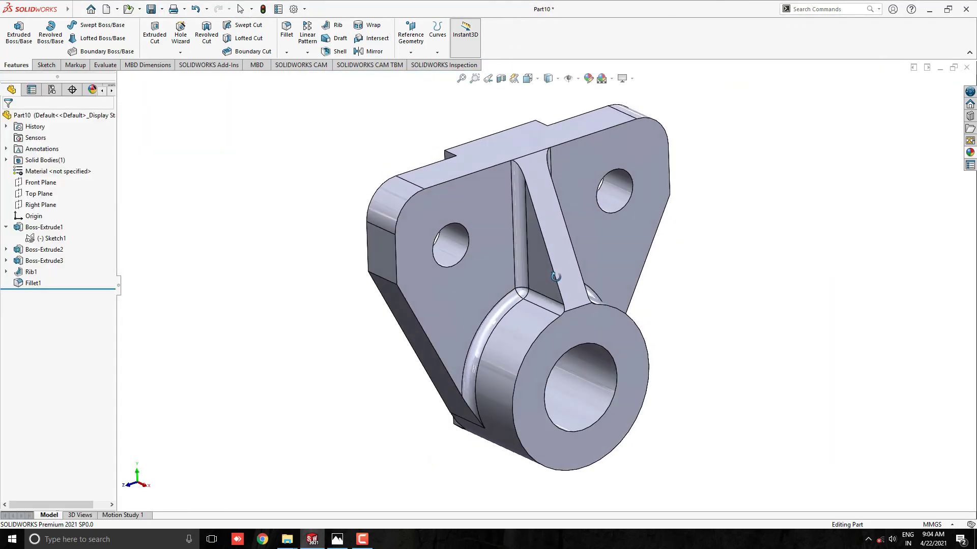
Apply the cast magnesium appearance to the whole body and show the part in isometric view.
{"action": "left_click", "coordinate": [970, 152]}
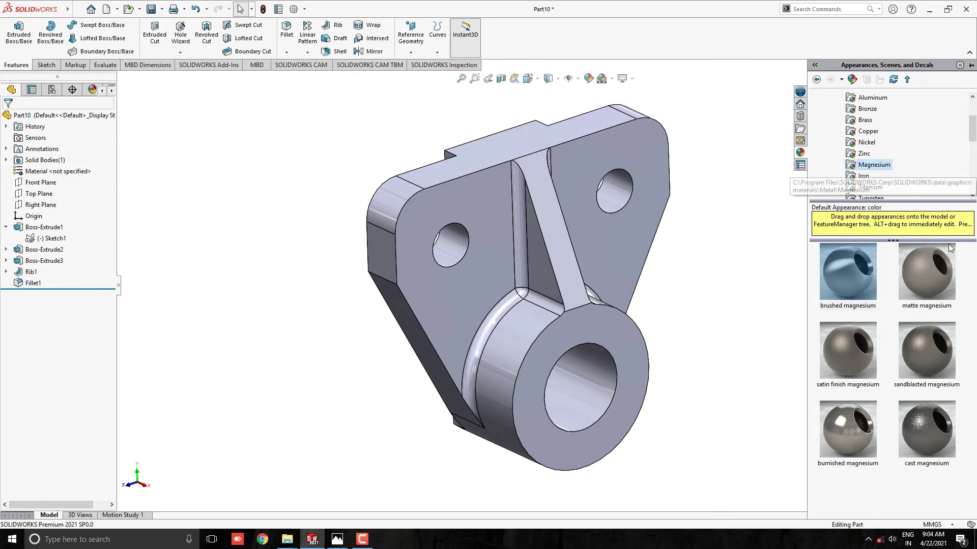
{"action": "left_click_drag", "start_coordinate": [920, 426], "coordinate": [635, 269]}
{"action": "left_click", "coordinate": [629, 256]}
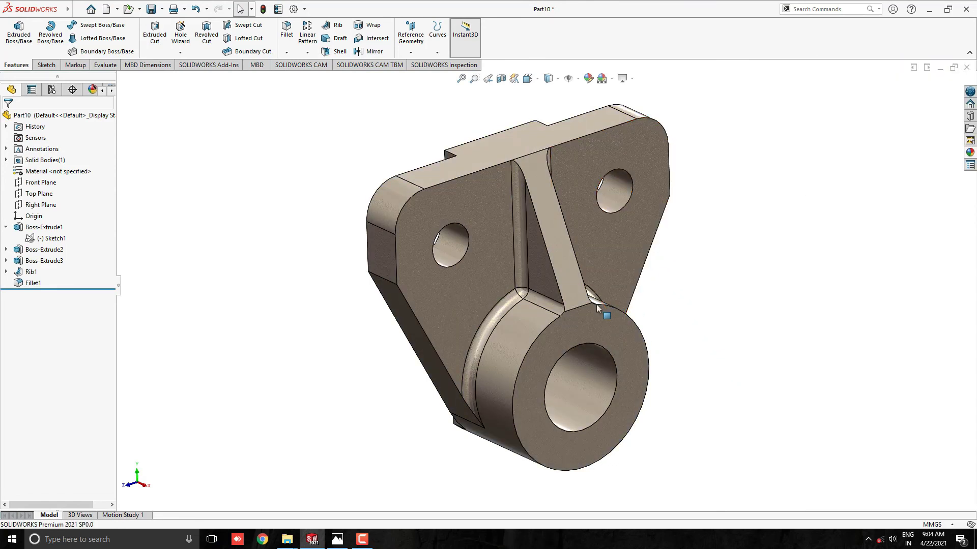
{"action": "middle_click_drag", "start_coordinate": [588, 274], "coordinate": [820, 290]}
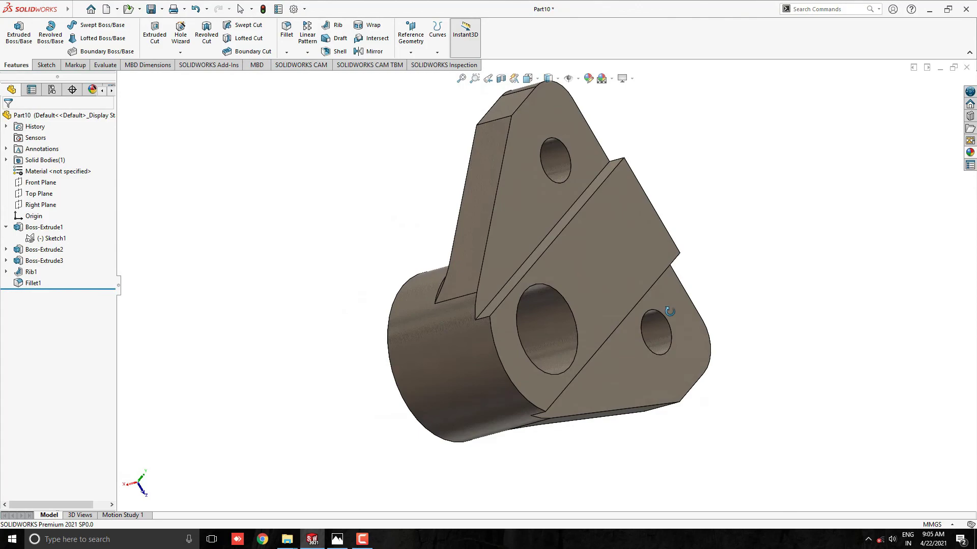
{"action": "middle_click_drag", "start_coordinate": [669, 311], "coordinate": [509, 229]}
{"action": "key", "text": "space"}
{"action": "left_click", "coordinate": [420, 272]}
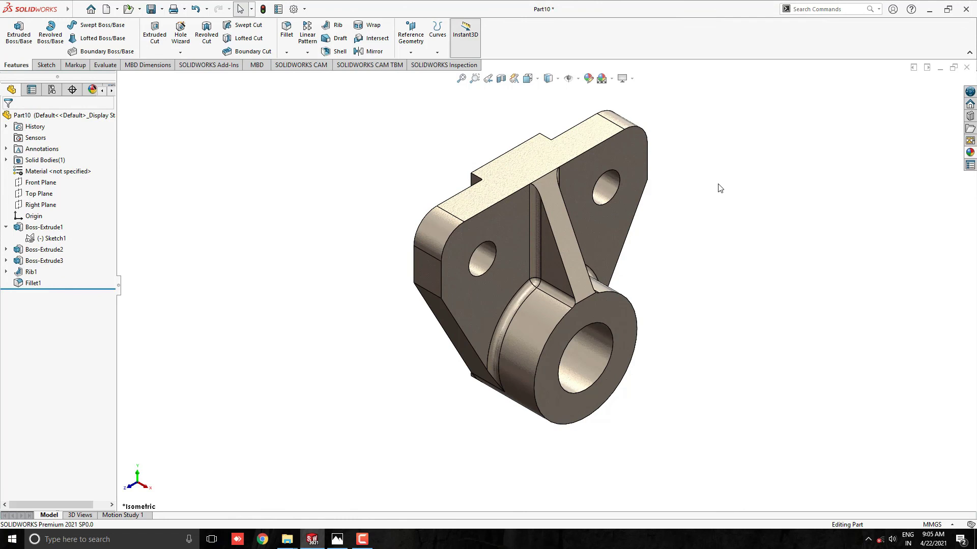
{"action": "scroll", "coordinate": [787, 220], "scroll_direction": "down", "scroll_amount": 2}
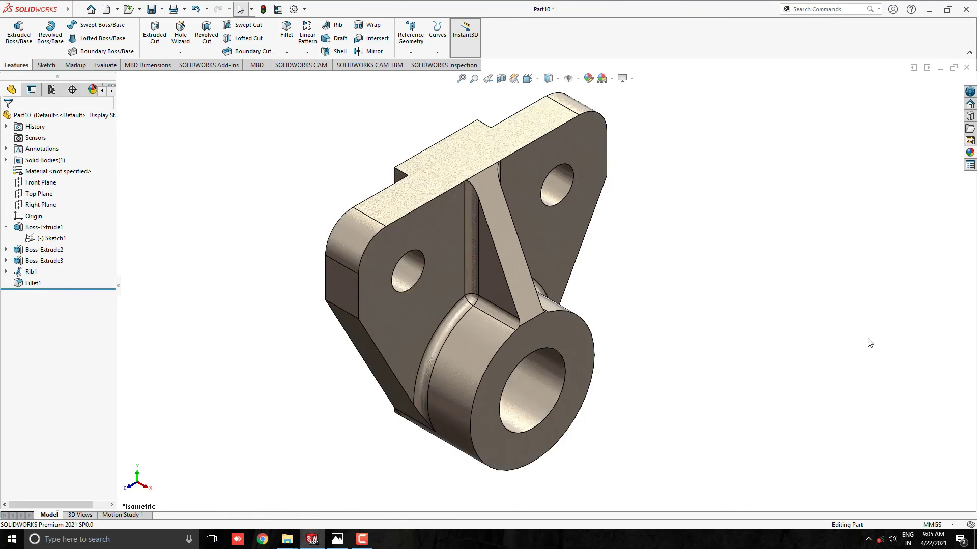